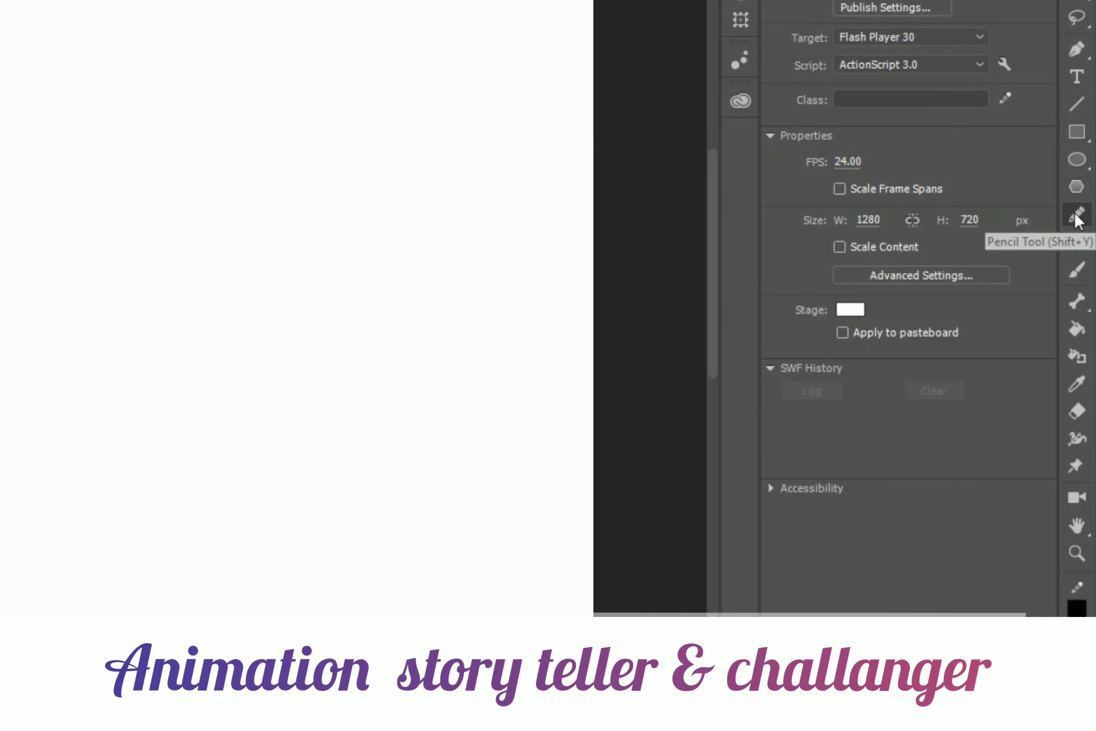
Step: Set up the Rectangle tool with the custom pink fill colour #FF789E
{"action": "left_click", "coordinate": [1076, 137]}
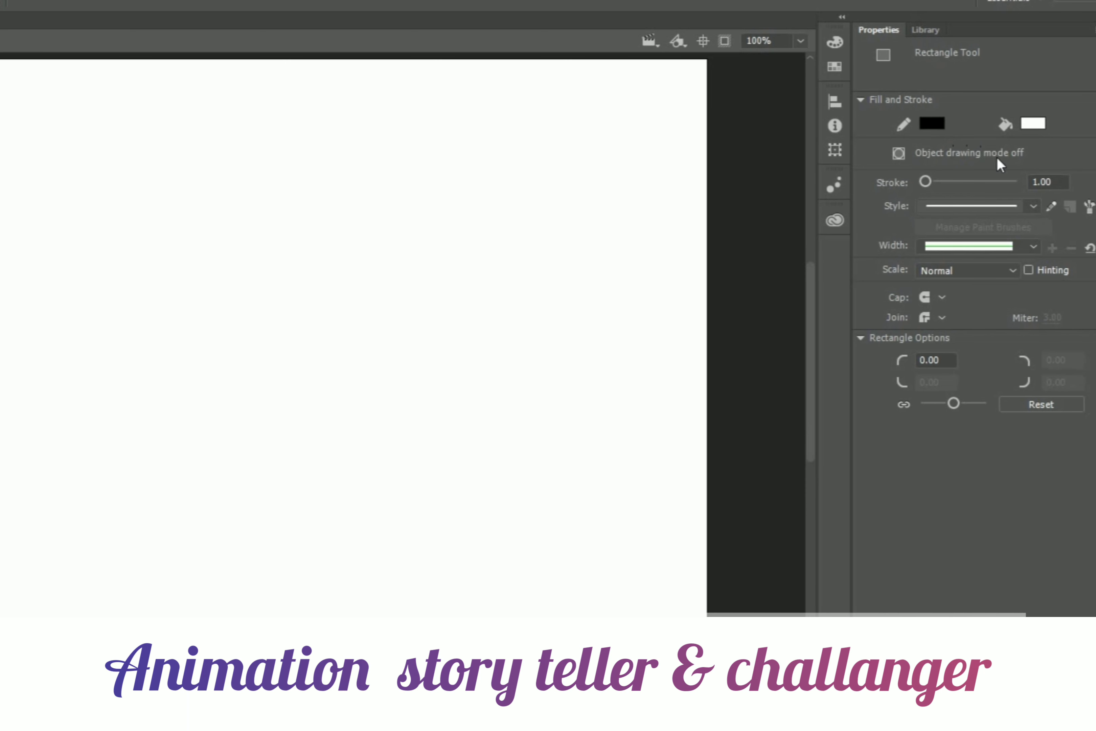
{"action": "left_click", "coordinate": [1035, 123]}
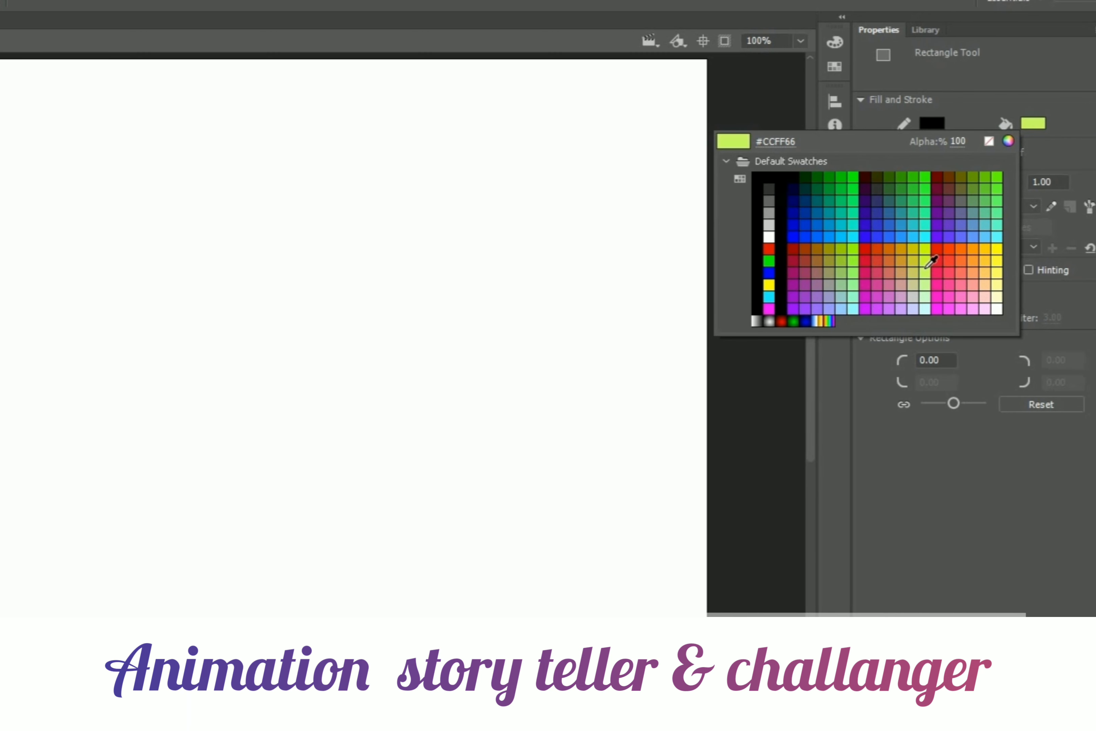
{"action": "left_click", "coordinate": [1007, 142]}
{"action": "mouse_move", "coordinate": [597, 282]}
{"action": "left_mouse_down"}
{"action": "mouse_move", "coordinate": [620, 317]}
{"action": "mouse_move", "coordinate": [635, 292]}
{"action": "left_mouse_up"}
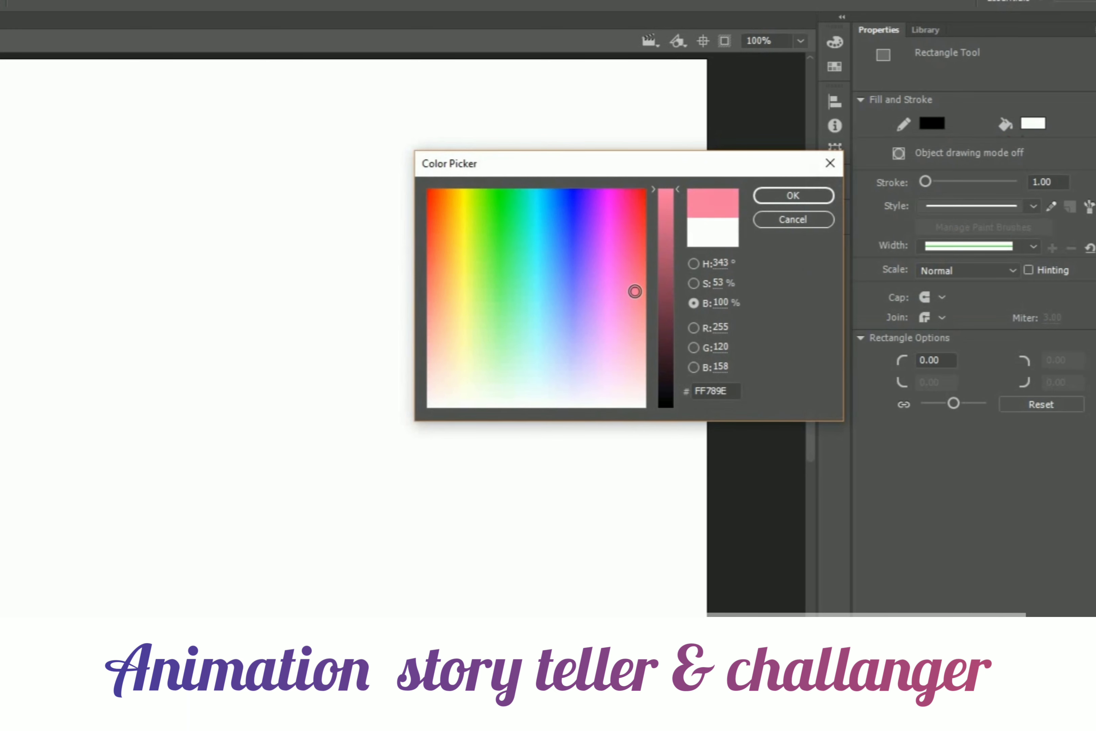
{"action": "left_click", "coordinate": [794, 195]}
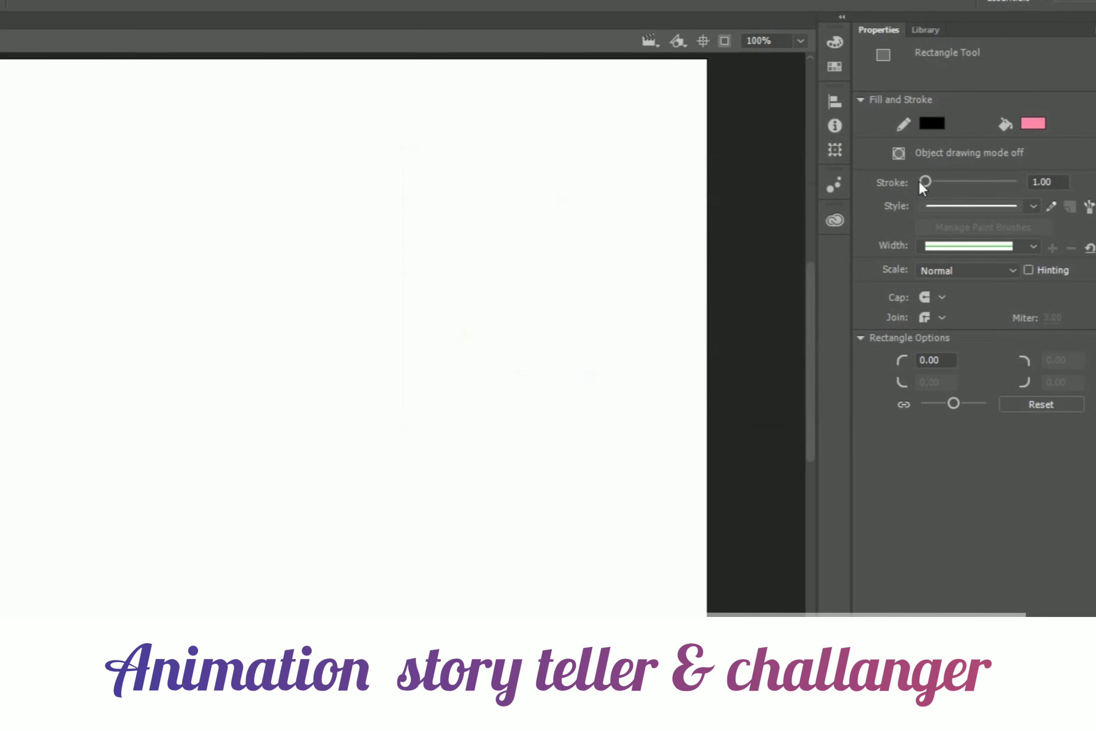
Step: Increase the stroke size to 4.70 and draw a wide pink rectangle with a black outline and a square beside it
{"action": "left_click_drag", "start_coordinate": [920, 183], "coordinate": [925, 177]}
{"action": "left_click_drag", "start_coordinate": [81, 138], "coordinate": [285, 213]}
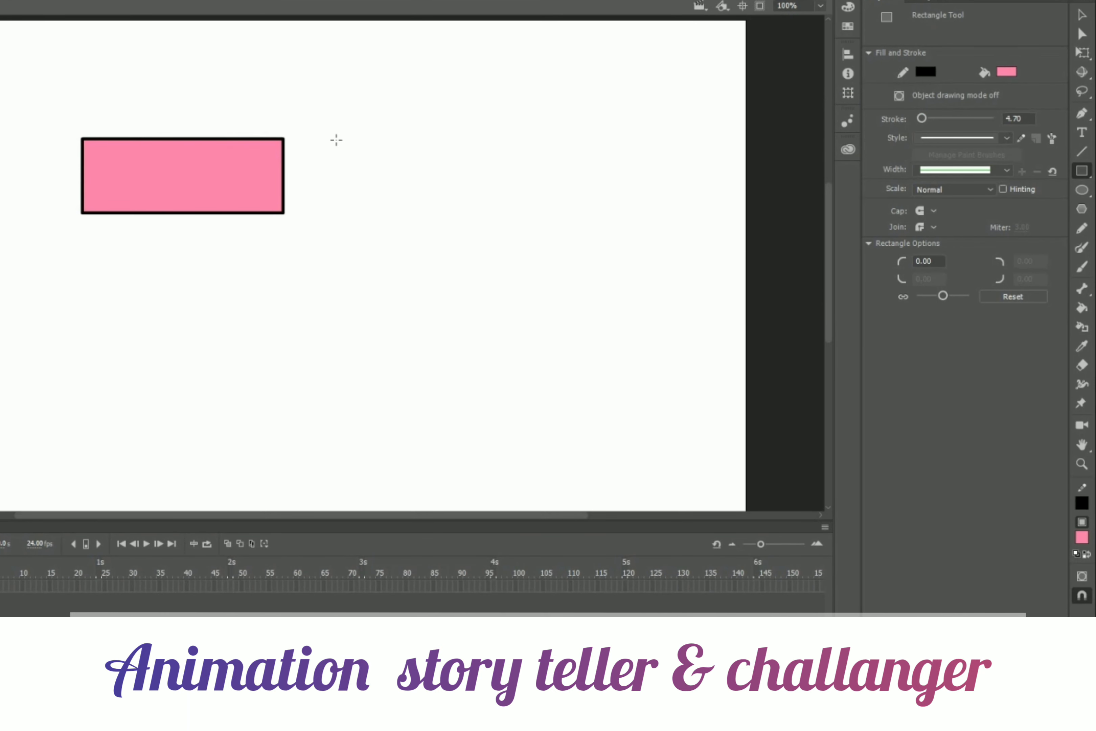
{"action": "left_click_drag", "start_coordinate": [336, 139], "coordinate": [430, 233]}
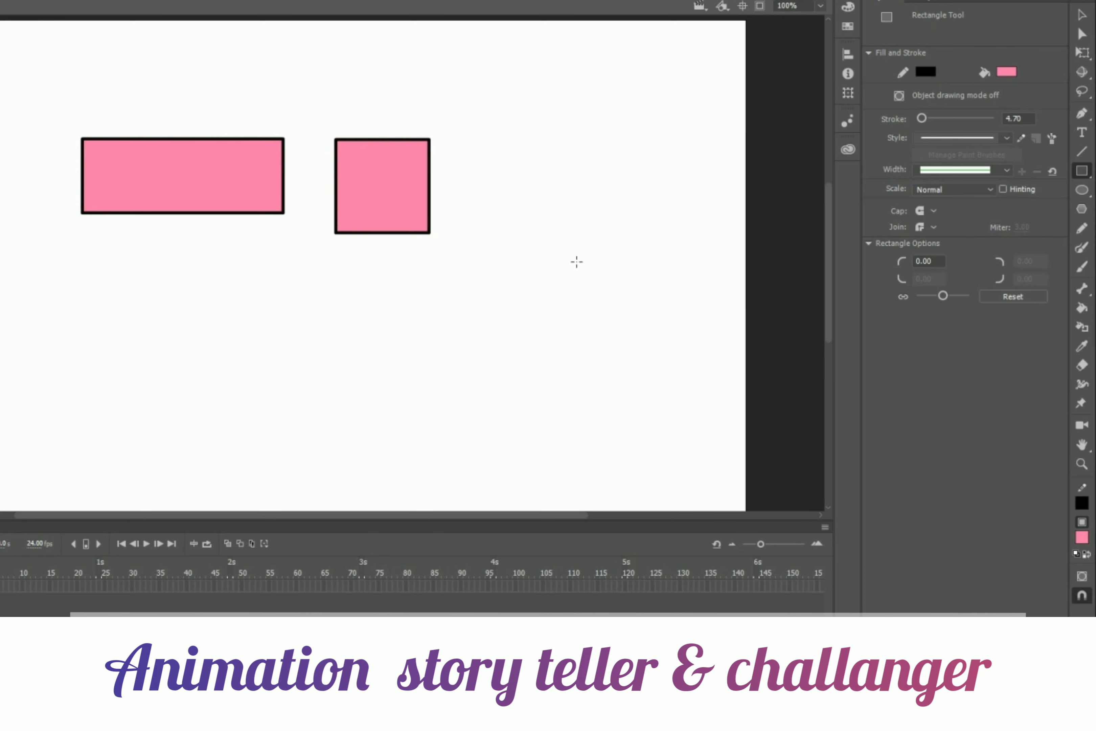
Step: Draw a wide ellipse below the pink rectangle and a circle below the square with the Oval tool, using a salmon-red fill
{"action": "left_click", "coordinate": [1082, 190]}
{"action": "left_click", "coordinate": [1007, 72]}
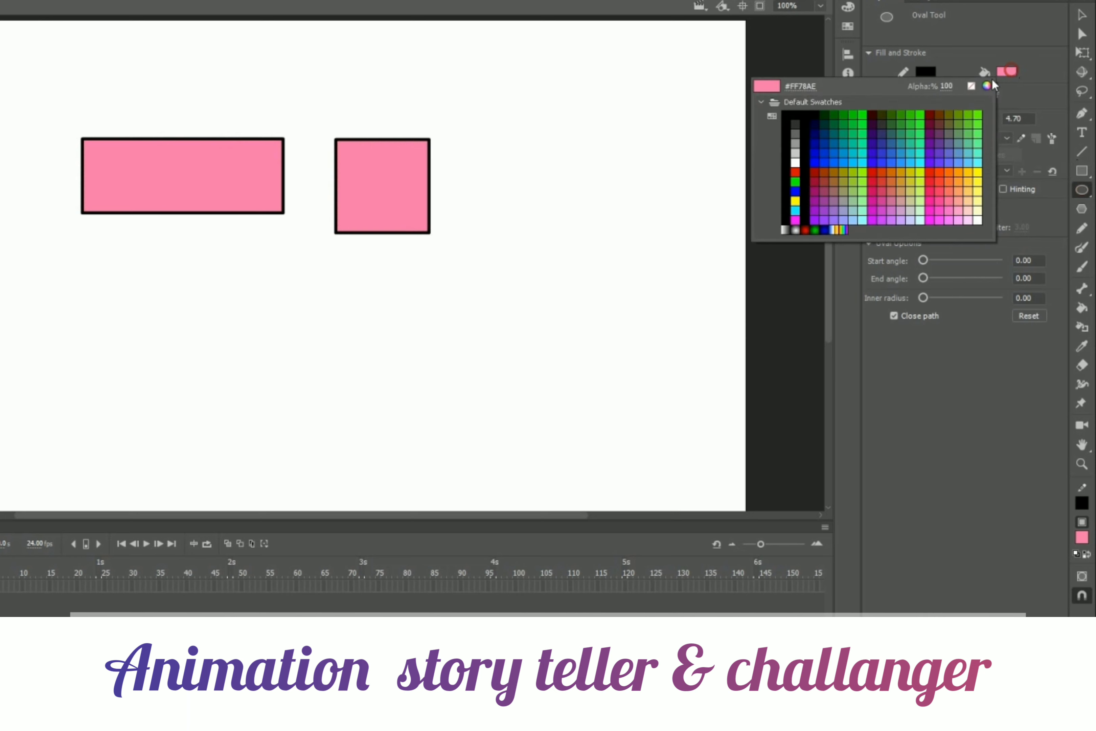
{"action": "left_click", "coordinate": [886, 195]}
{"action": "left_click_drag", "start_coordinate": [92, 262], "coordinate": [291, 332]}
{"action": "left_click_drag", "start_coordinate": [332, 269], "coordinate": [432, 327]}
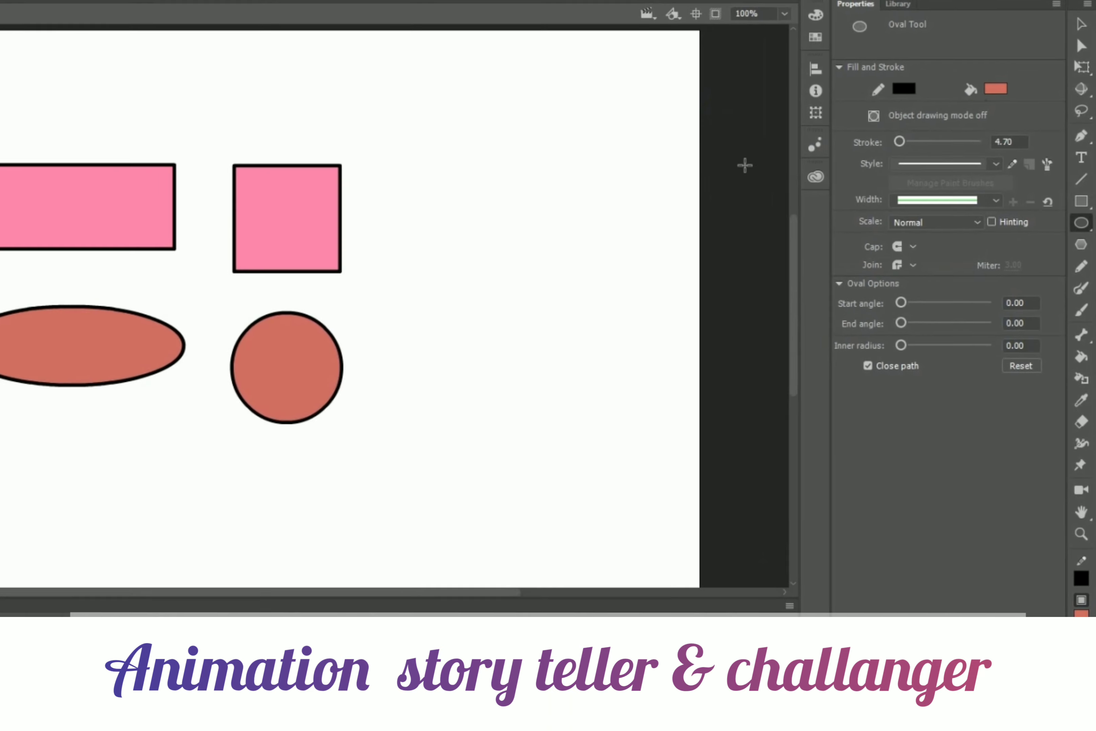
Step: Draw two overlapping blue circles without a stroke beside the pink square, together about 245 by 195 px
{"action": "left_click", "coordinate": [891, 99]}
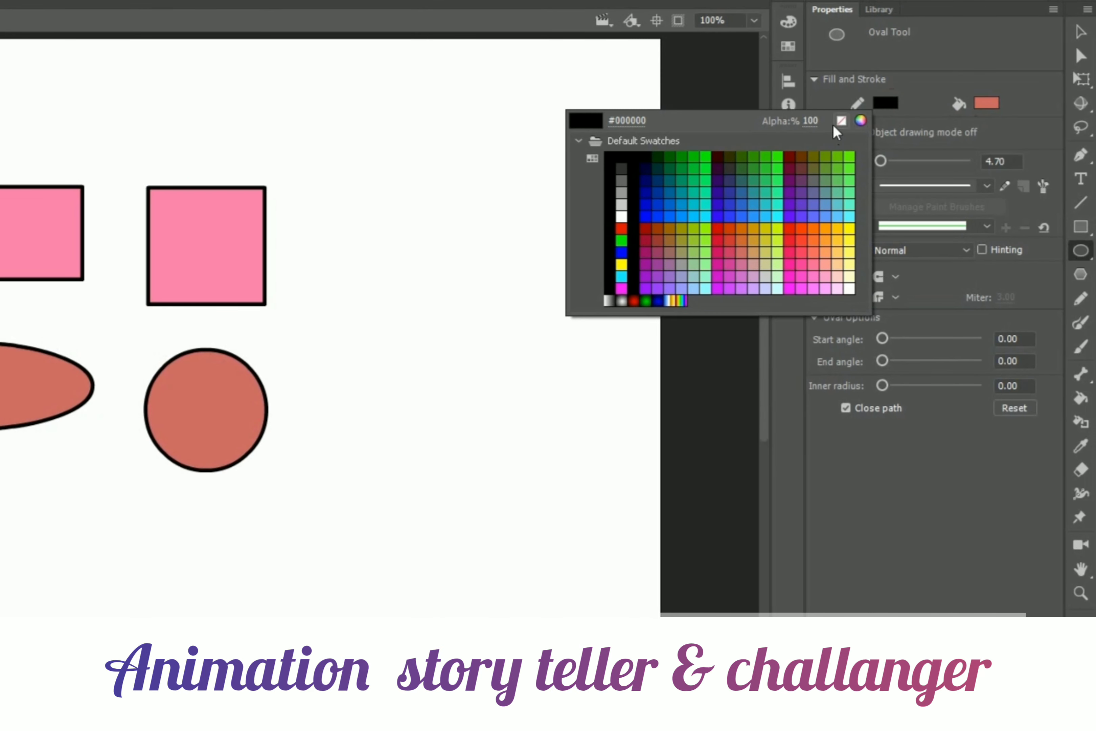
{"action": "left_click", "coordinate": [841, 122]}
{"action": "left_click", "coordinate": [987, 103]}
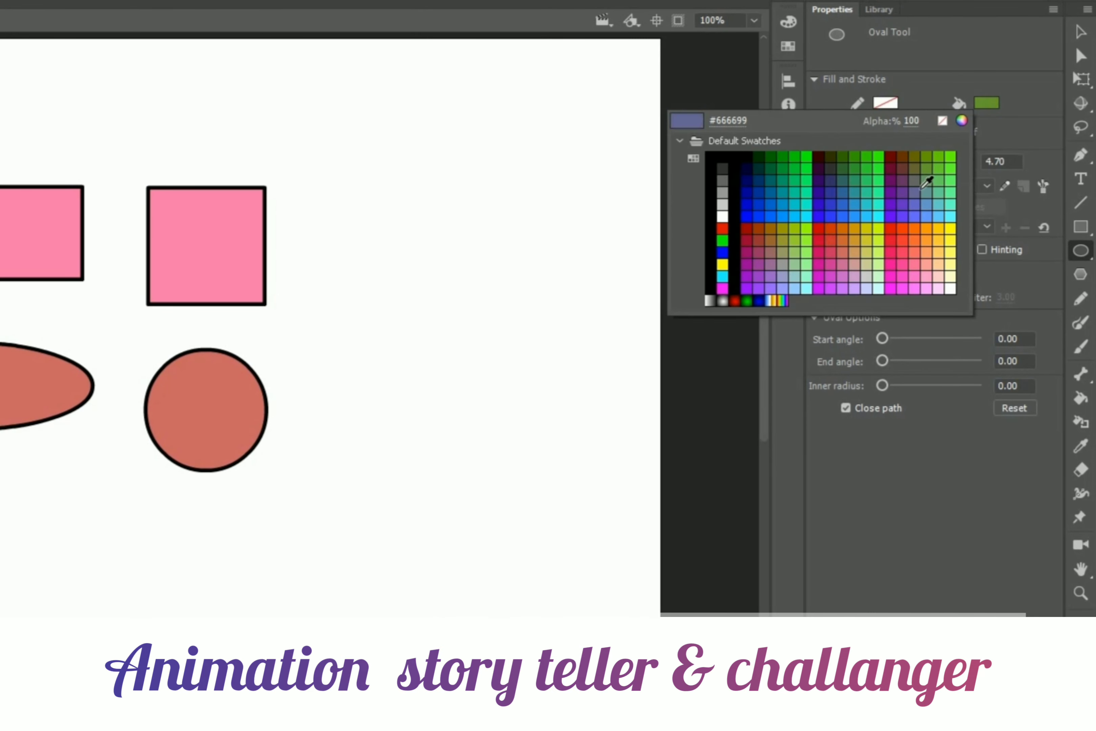
{"action": "left_click", "coordinate": [927, 216]}
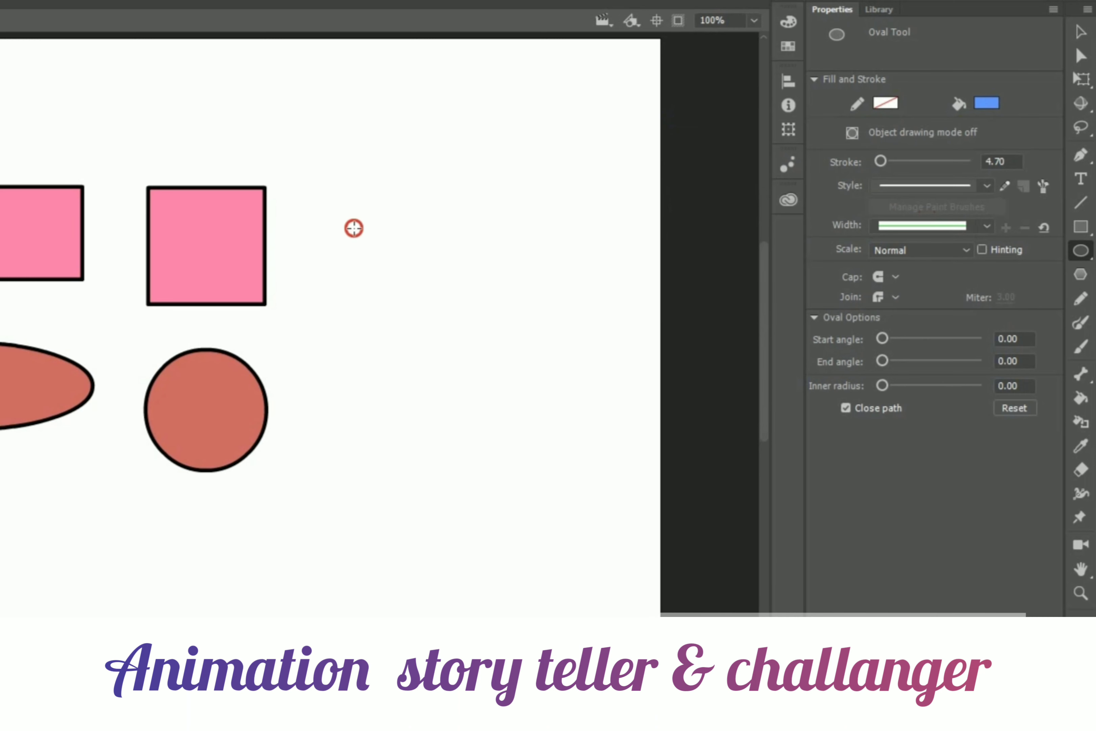
{"action": "left_click_drag", "start_coordinate": [354, 227], "coordinate": [477, 353]}
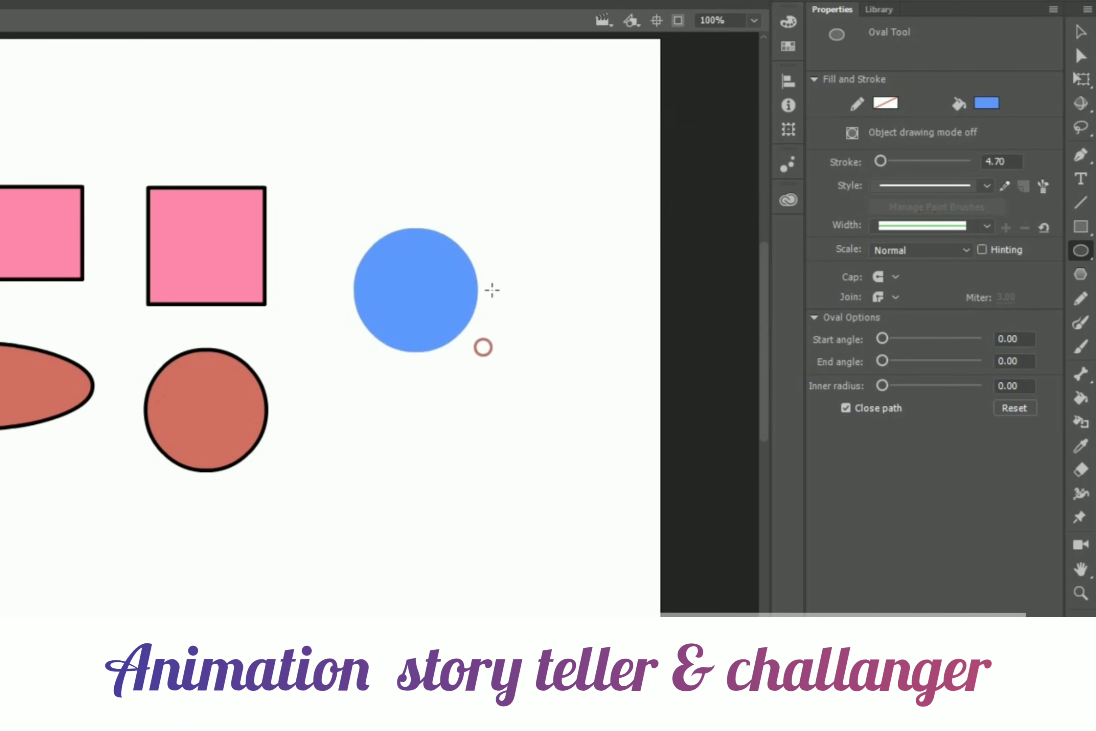
{"action": "left_click_drag", "start_coordinate": [425, 184], "coordinate": [564, 327]}
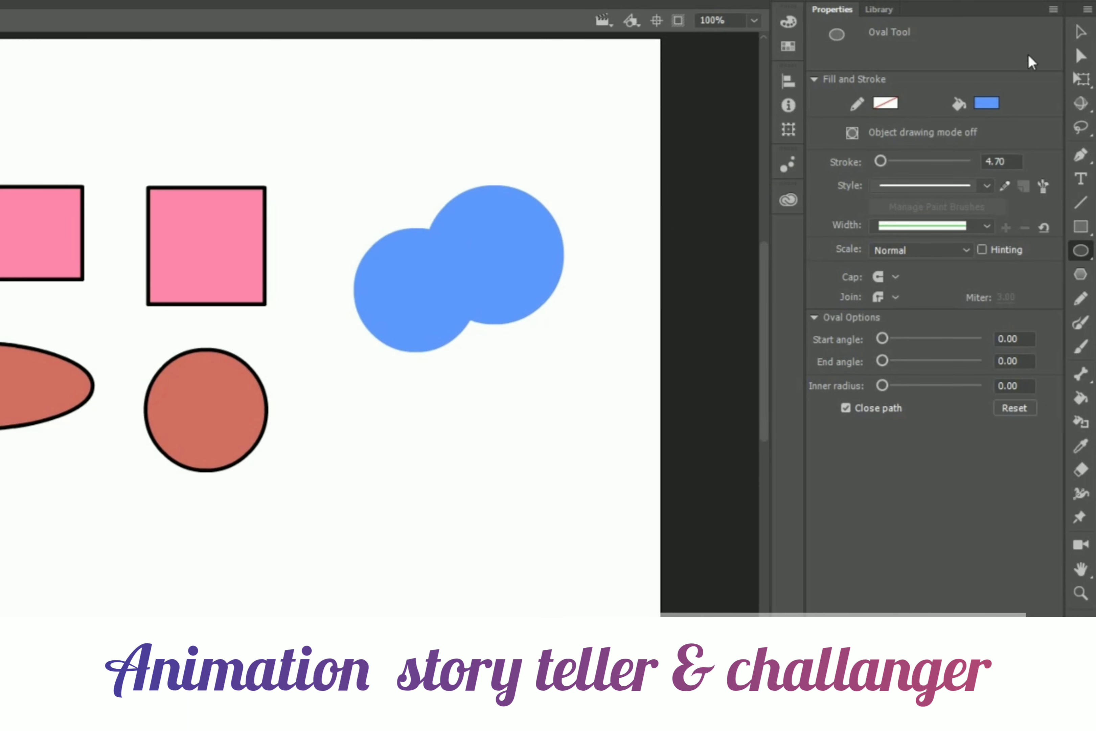
Step: Select the overlapping blue circles and move them straight down as one shape to about Y 281
{"action": "left_click", "coordinate": [1080, 31]}
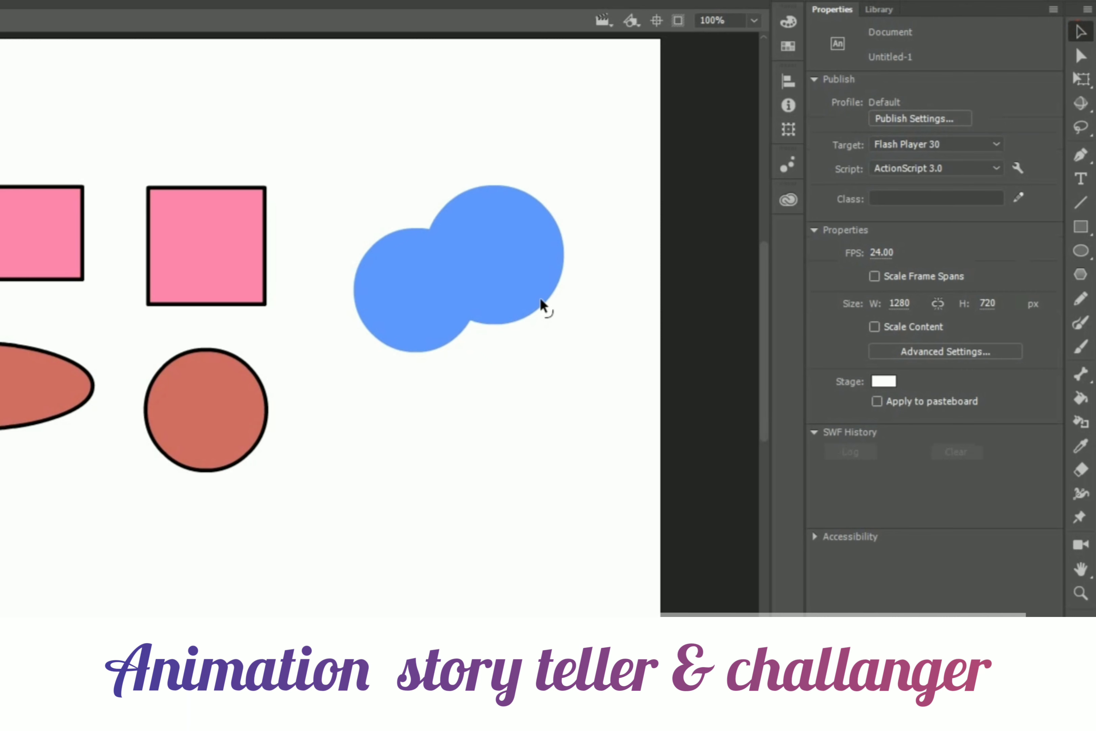
{"action": "left_click", "coordinate": [533, 304]}
{"action": "left_click_drag", "start_coordinate": [491, 277], "coordinate": [490, 372]}
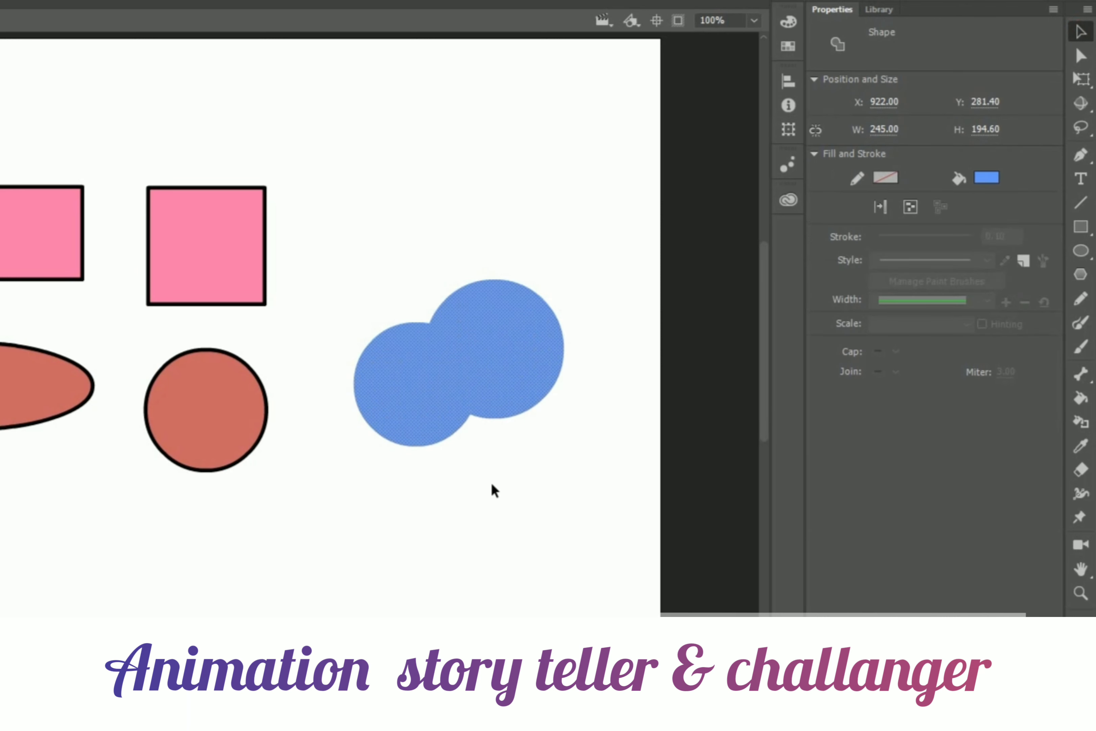
Step: Draw a blue square above the blue circles and a crimson rectangle of about 150 by 111 px overlapping its upper corner
{"action": "left_click", "coordinate": [1081, 227]}
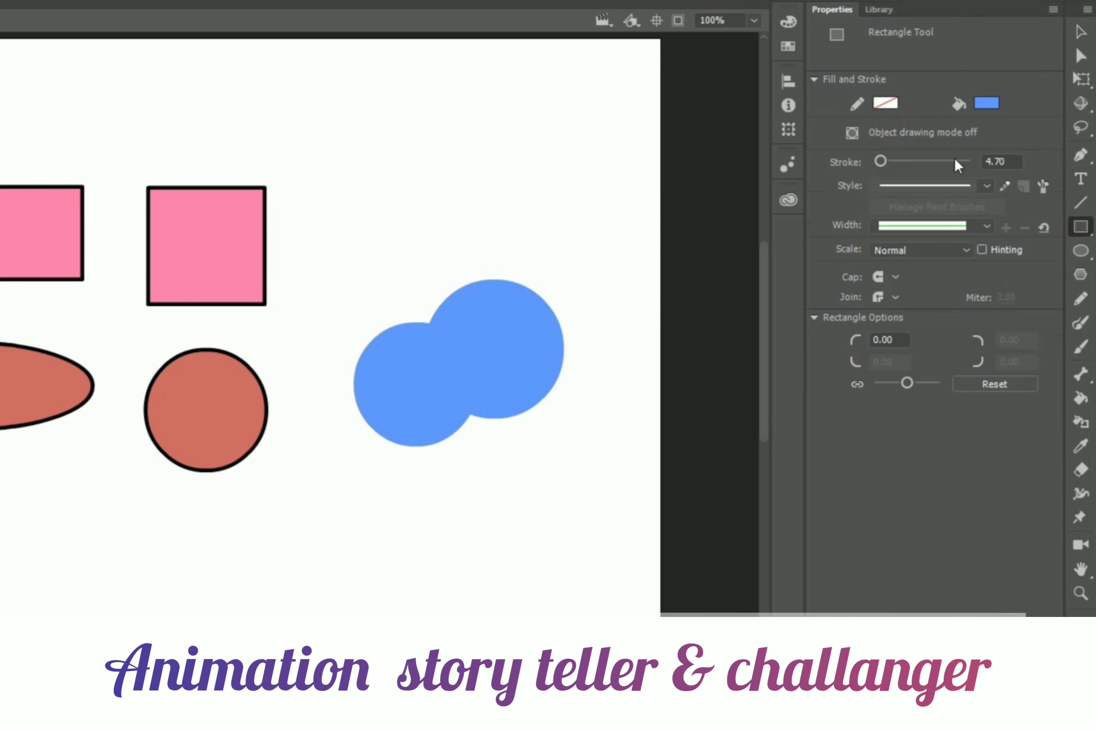
{"action": "left_click_drag", "start_coordinate": [355, 158], "coordinate": [446, 249]}
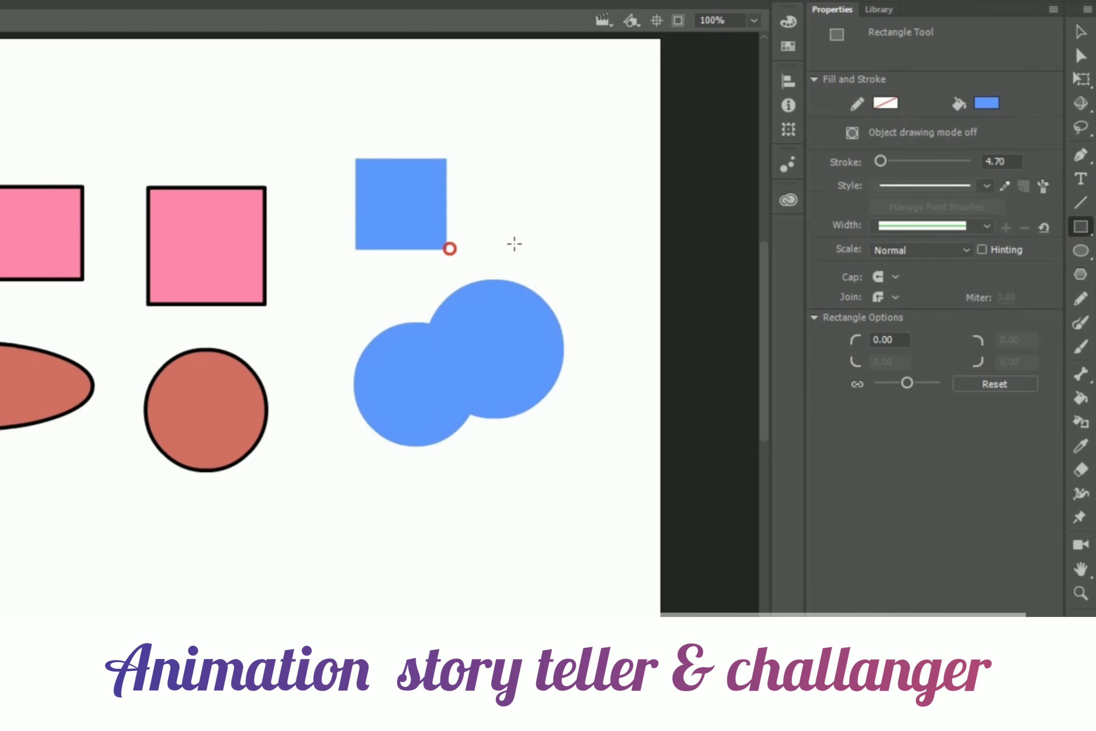
{"action": "left_click", "coordinate": [989, 105]}
{"action": "left_click", "coordinate": [833, 253]}
{"action": "left_click_drag", "start_coordinate": [408, 117], "coordinate": [536, 211]}
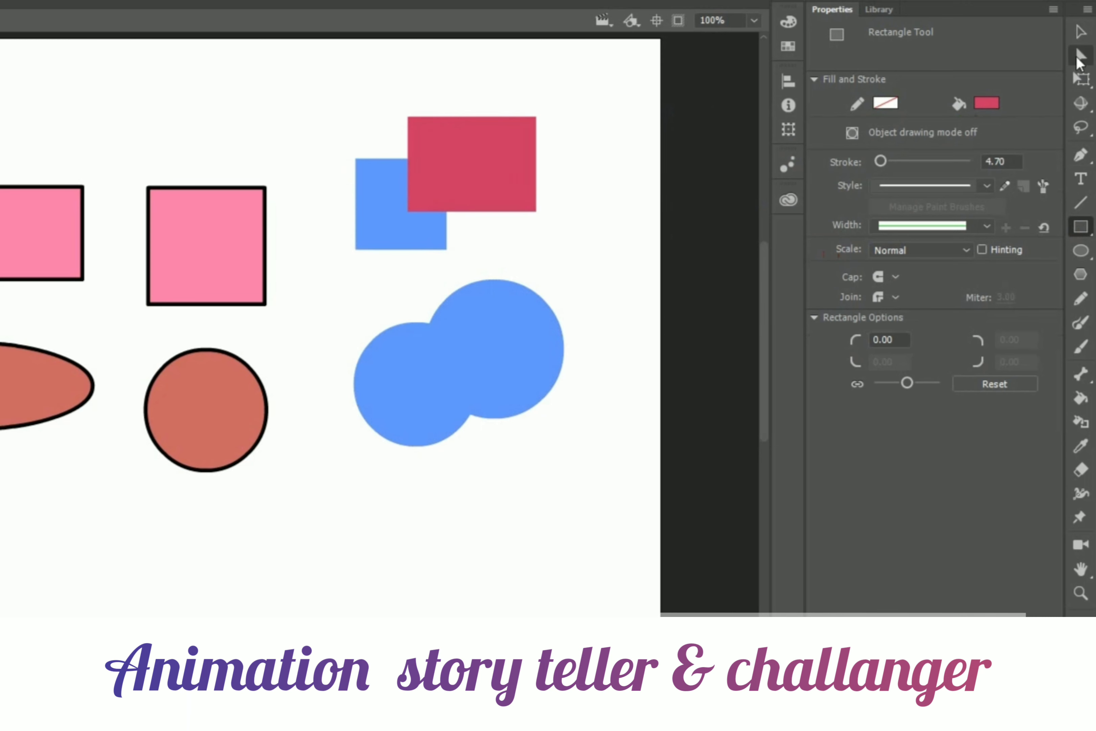
Step: Move the crimson rectangle horizontally off the blue square to about X 1066 and deselect it
{"action": "left_click", "coordinate": [1081, 31]}
{"action": "left_click", "coordinate": [496, 185]}
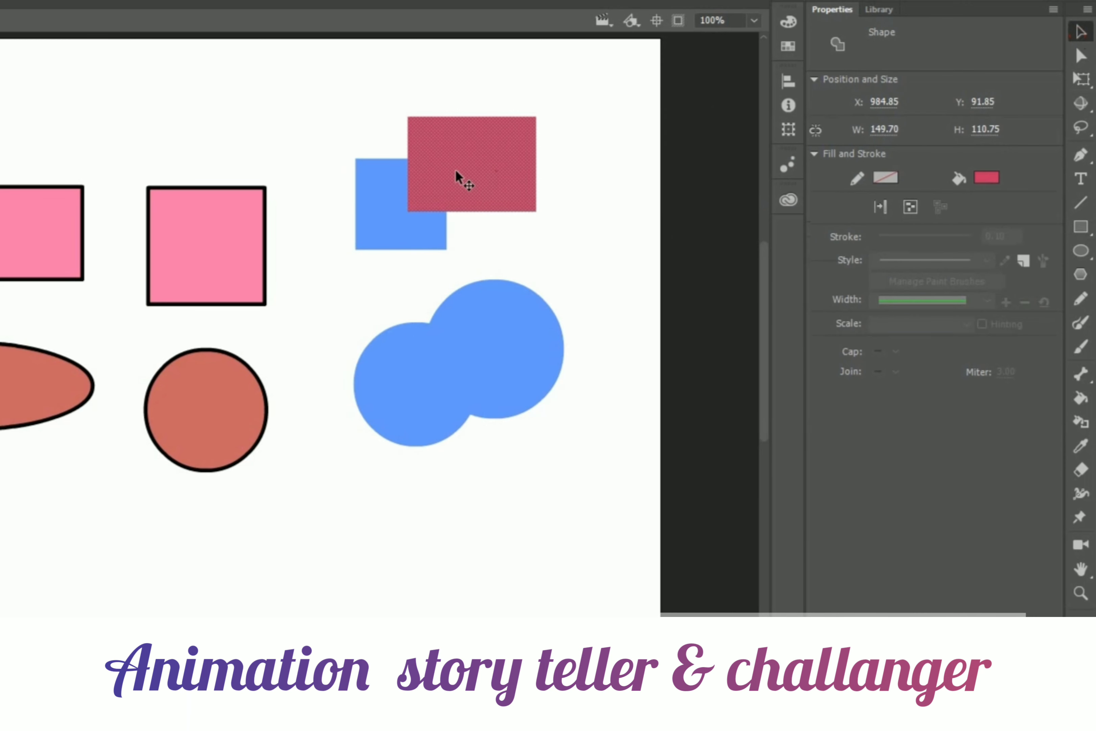
{"action": "left_click_drag", "start_coordinate": [456, 173], "coordinate": [526, 173]}
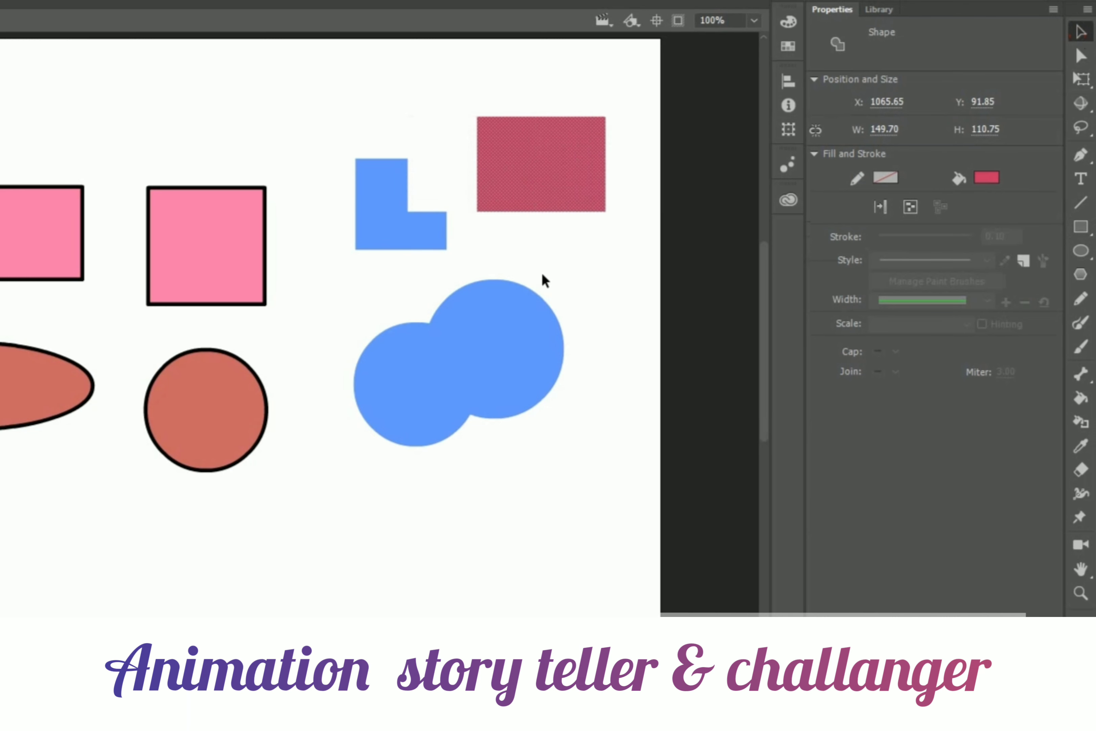
{"action": "left_click", "coordinate": [544, 278]}
Step: Turn on object drawing mode and draw a crimson circle with the Oval tool in the empty area beside the ellipse
{"action": "left_click", "coordinate": [1081, 227]}
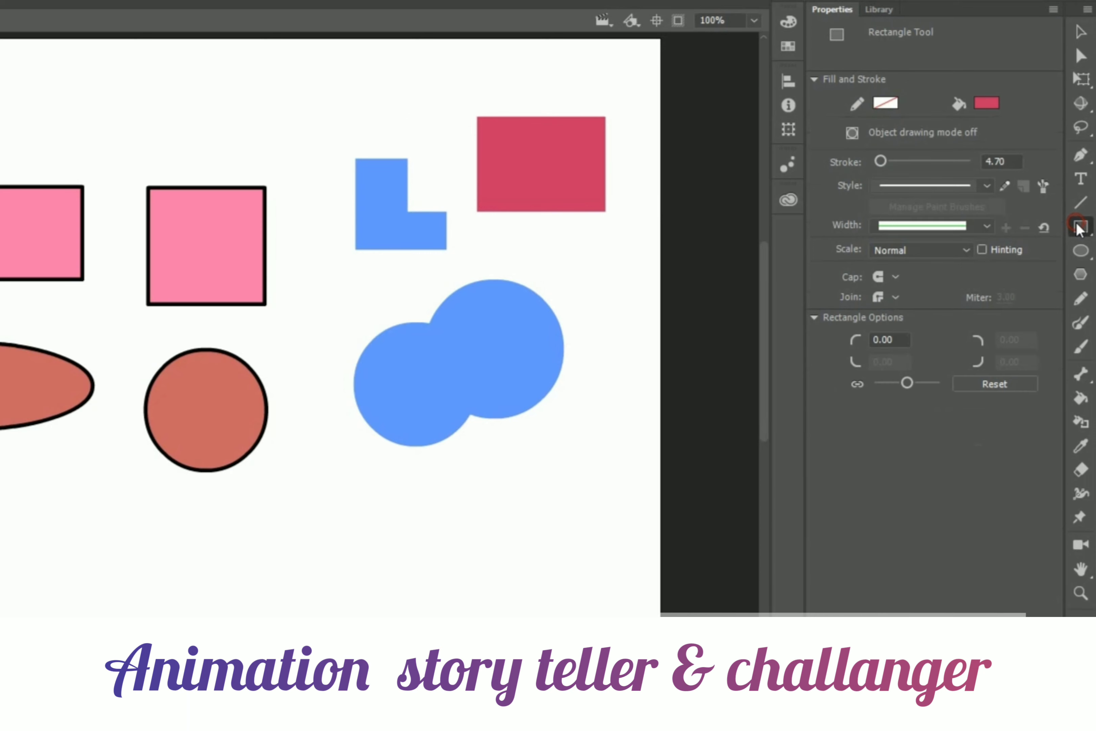
{"action": "left_click", "coordinate": [852, 133]}
{"action": "left_click", "coordinate": [1080, 250]}
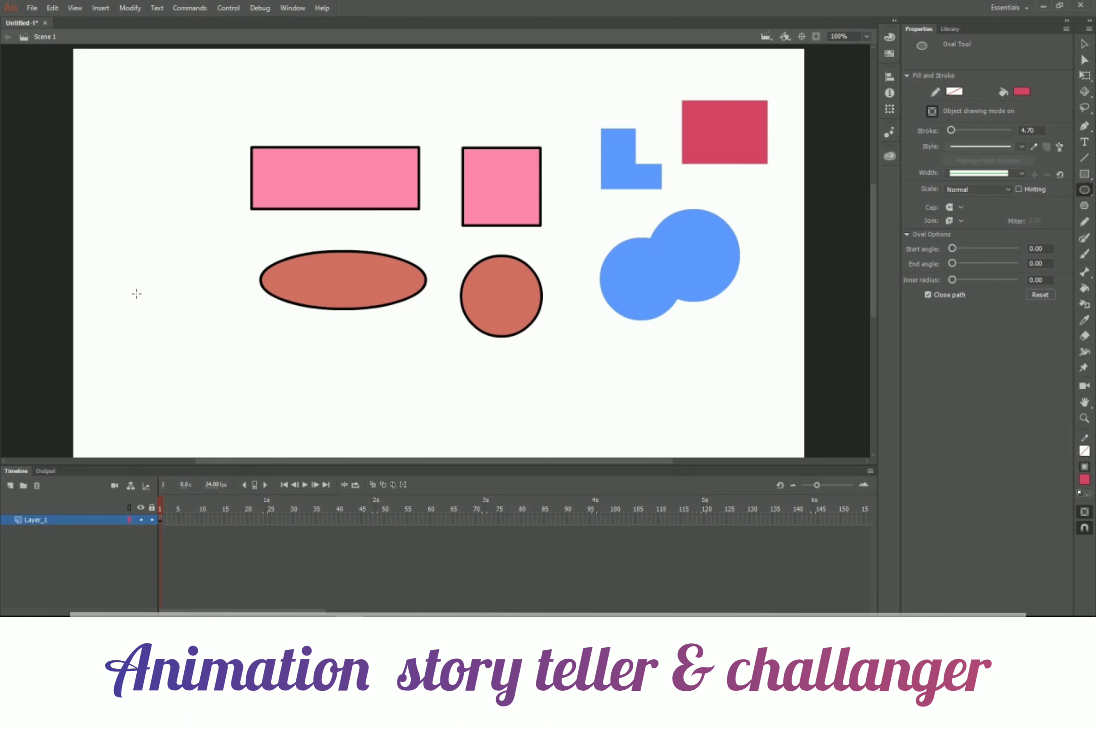
{"action": "left_click_drag", "start_coordinate": [136, 294], "coordinate": [232, 390]}
Step: Move the crimson circle object slightly down and to the right, and break it apart into a plain shape
{"action": "left_click", "coordinate": [1085, 44]}
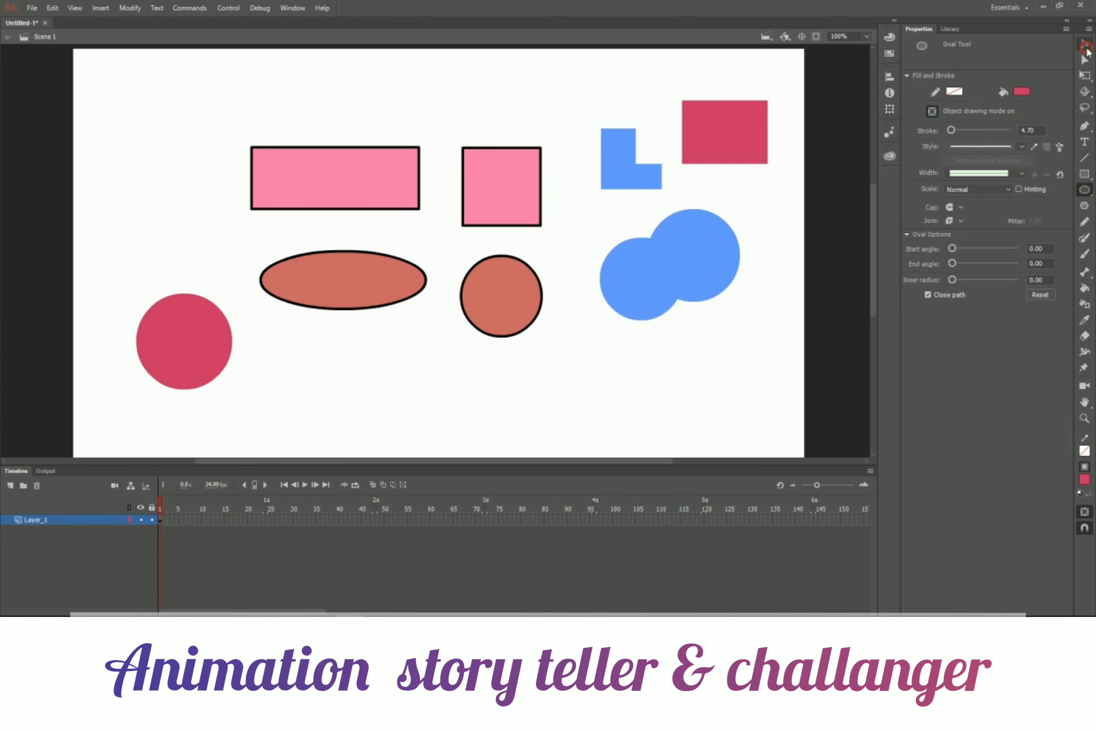
{"action": "left_click", "coordinate": [211, 334]}
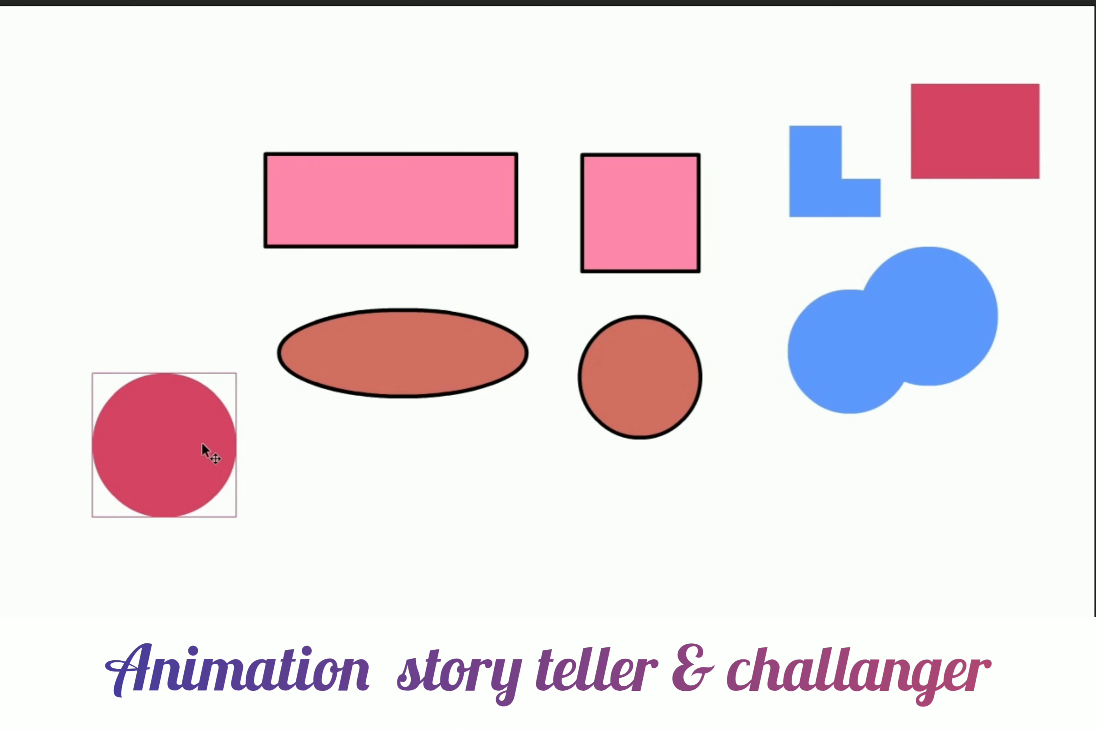
{"action": "left_click_drag", "start_coordinate": [192, 448], "coordinate": [258, 492]}
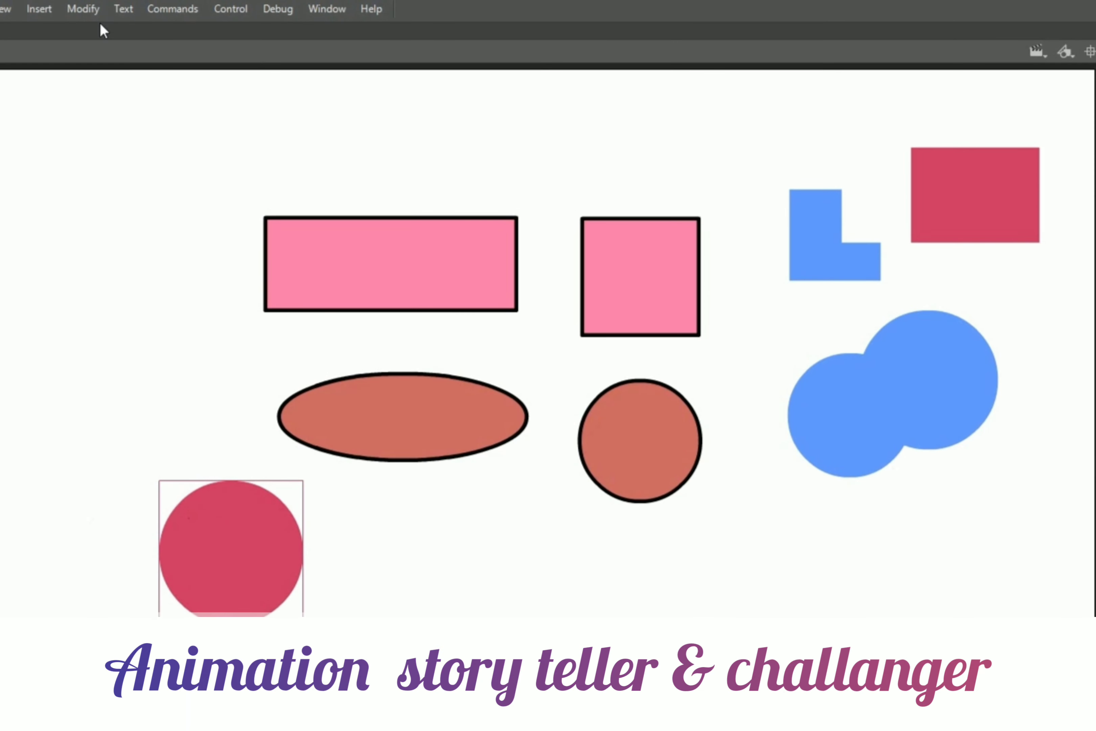
{"action": "left_click", "coordinate": [96, 9]}
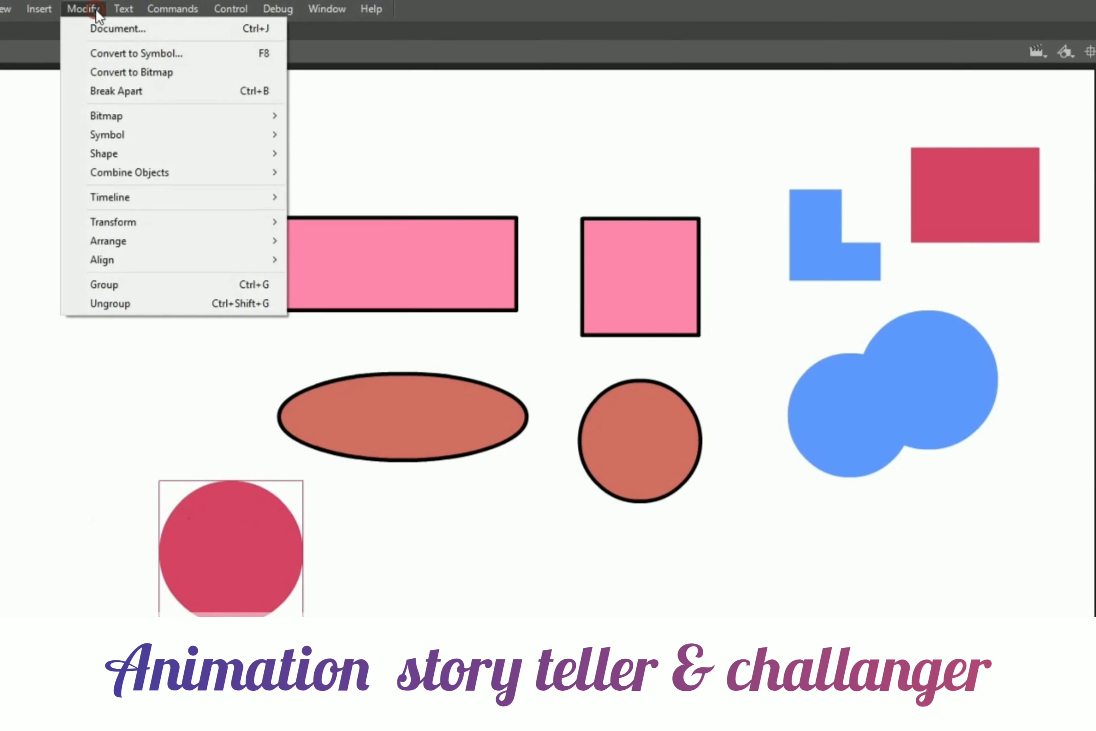
{"action": "left_click", "coordinate": [107, 91]}
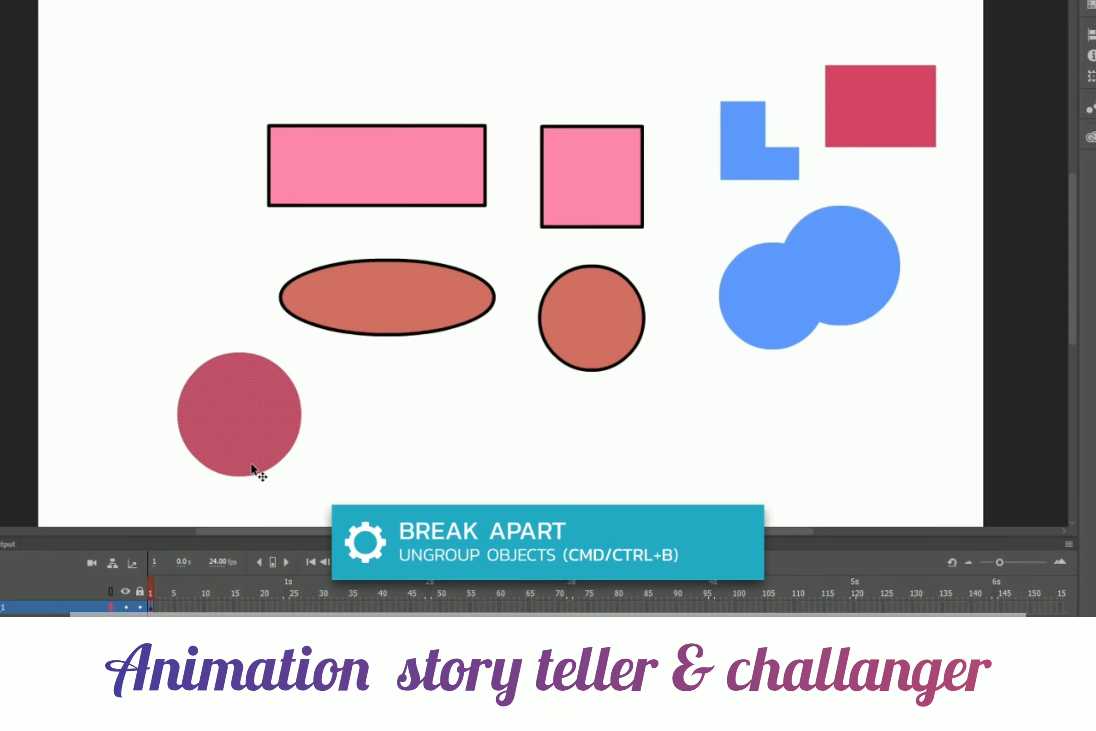
Step: Select all artwork on frame 1 of Layer_1 and delete it
{"action": "left_click", "coordinate": [317, 549]}
{"action": "left_click", "coordinate": [171, 510]}
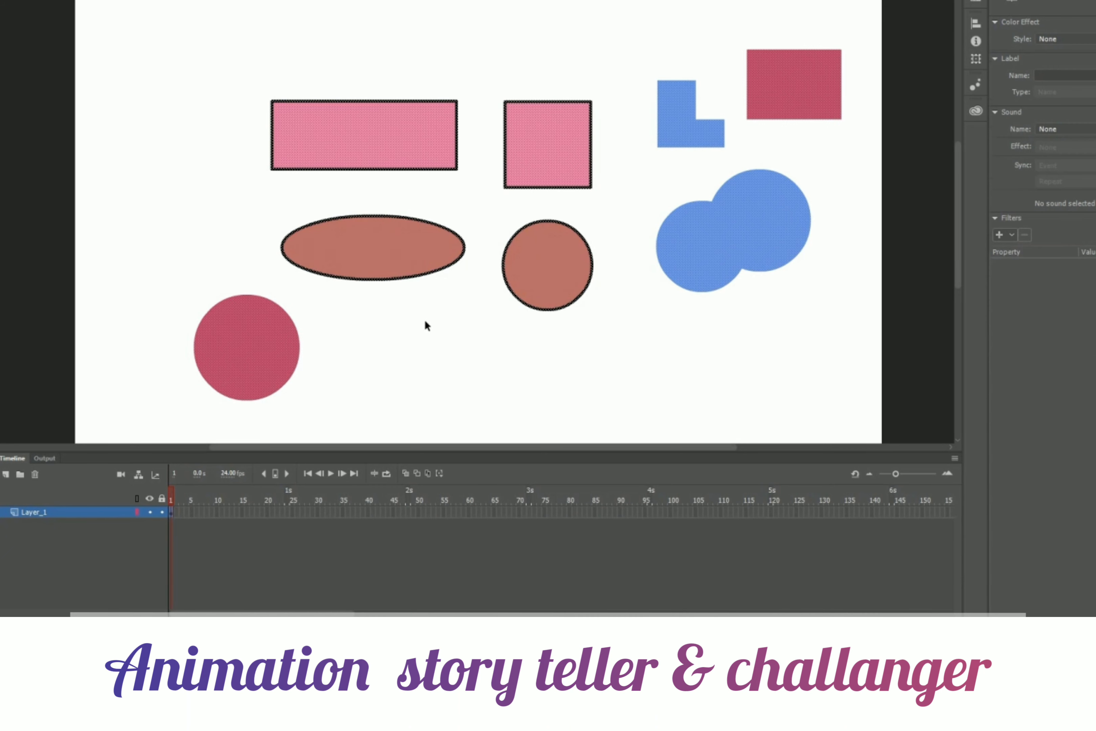
{"action": "key", "text": "Delete"}
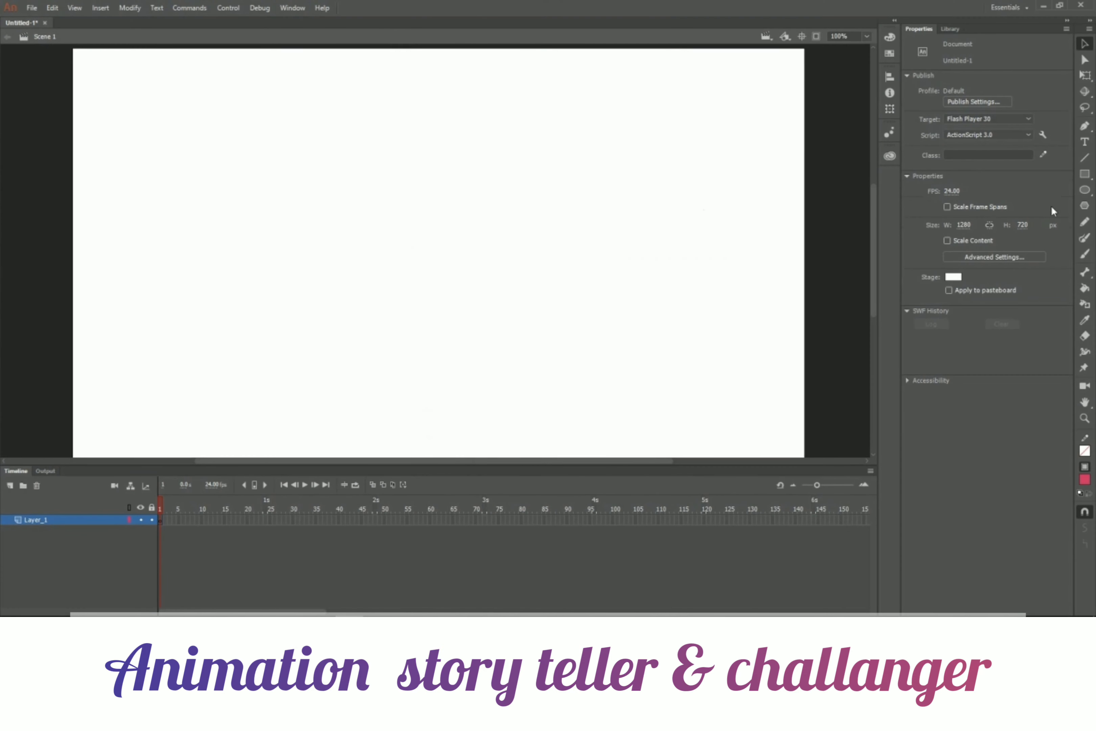
Step: Set up the Line tool with a stroke size of 2, the dark blue stroke colour #000099 and object drawing mode off
{"action": "left_click", "coordinate": [1084, 181]}
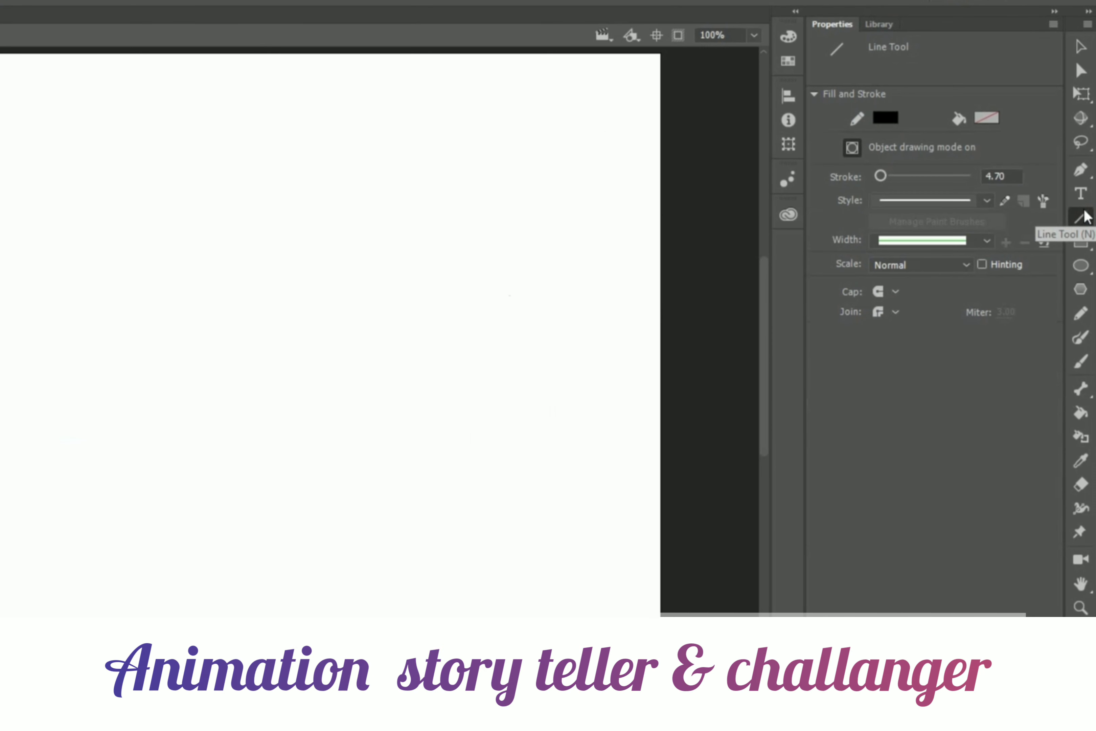
{"action": "left_click", "coordinate": [1013, 176]}
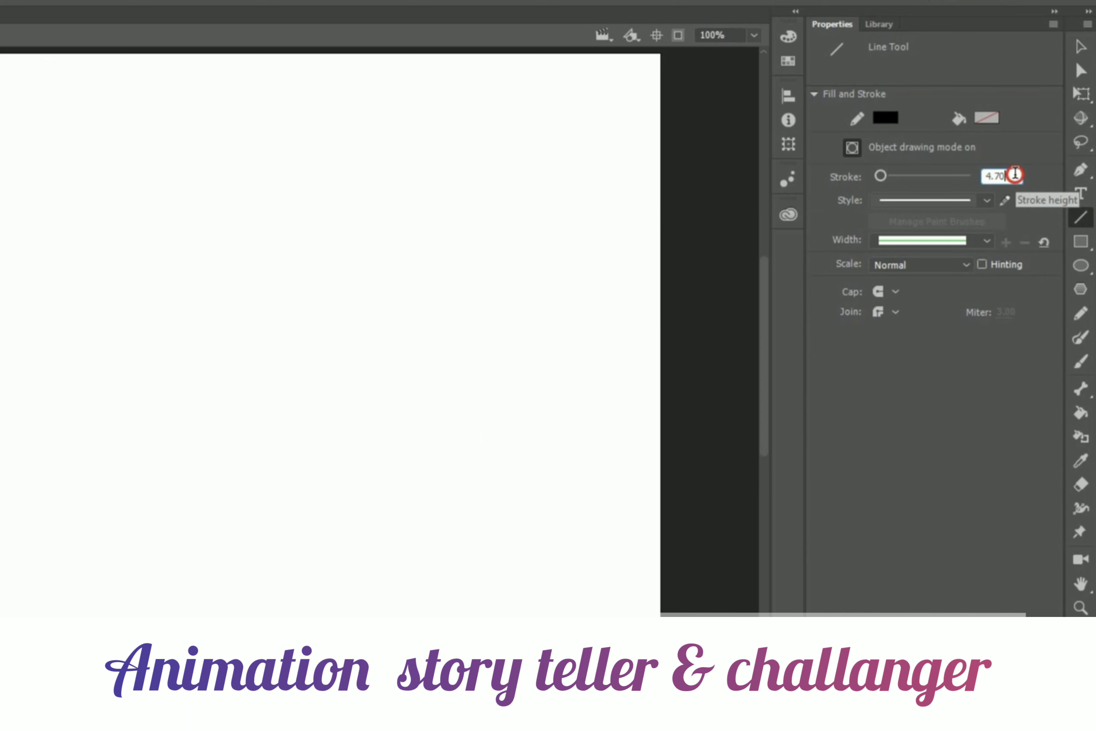
{"action": "type", "text": "2"}
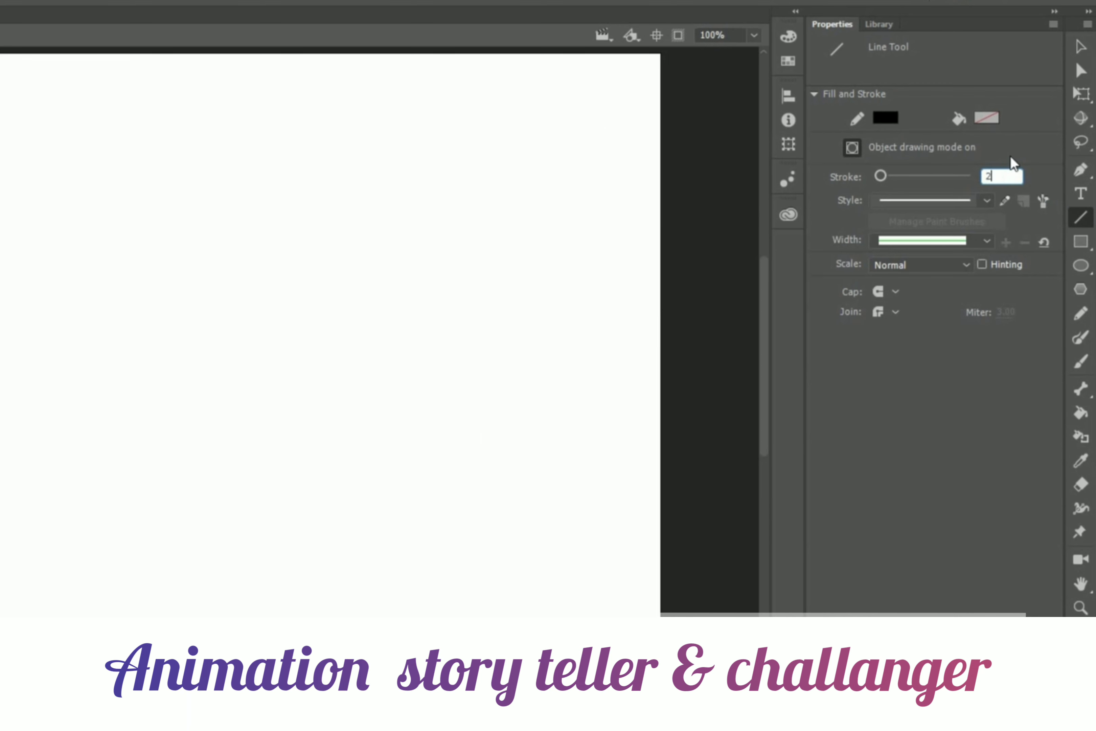
{"action": "key", "text": "Return"}
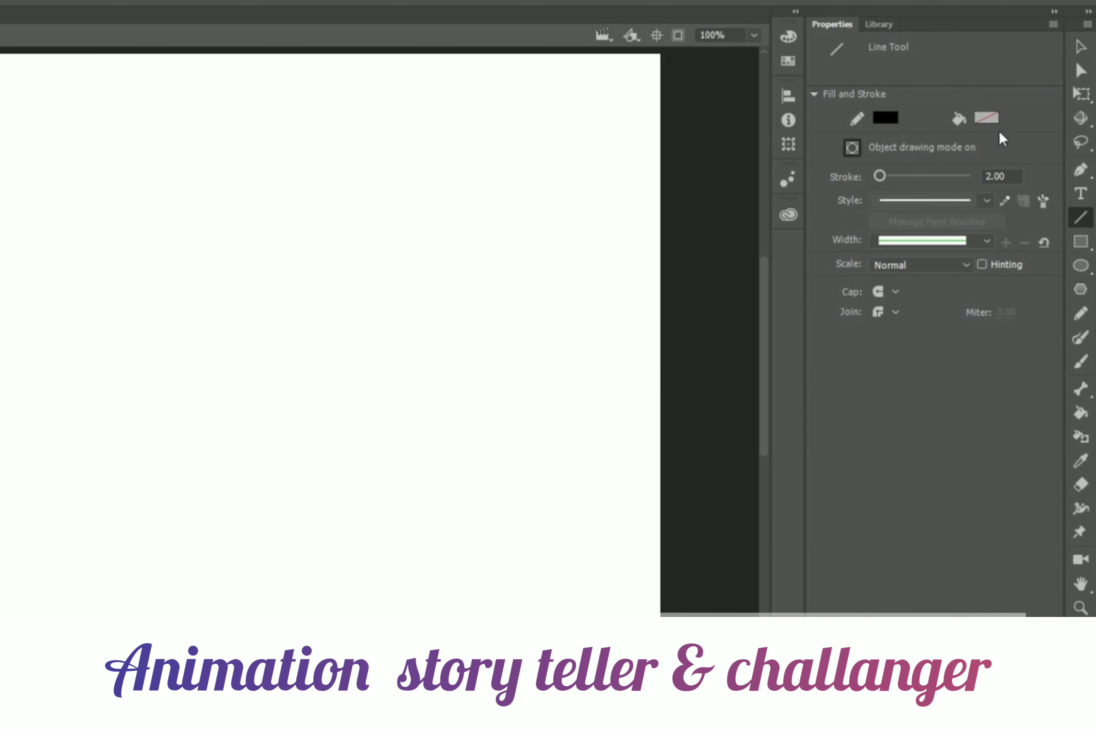
{"action": "left_click", "coordinate": [887, 122]}
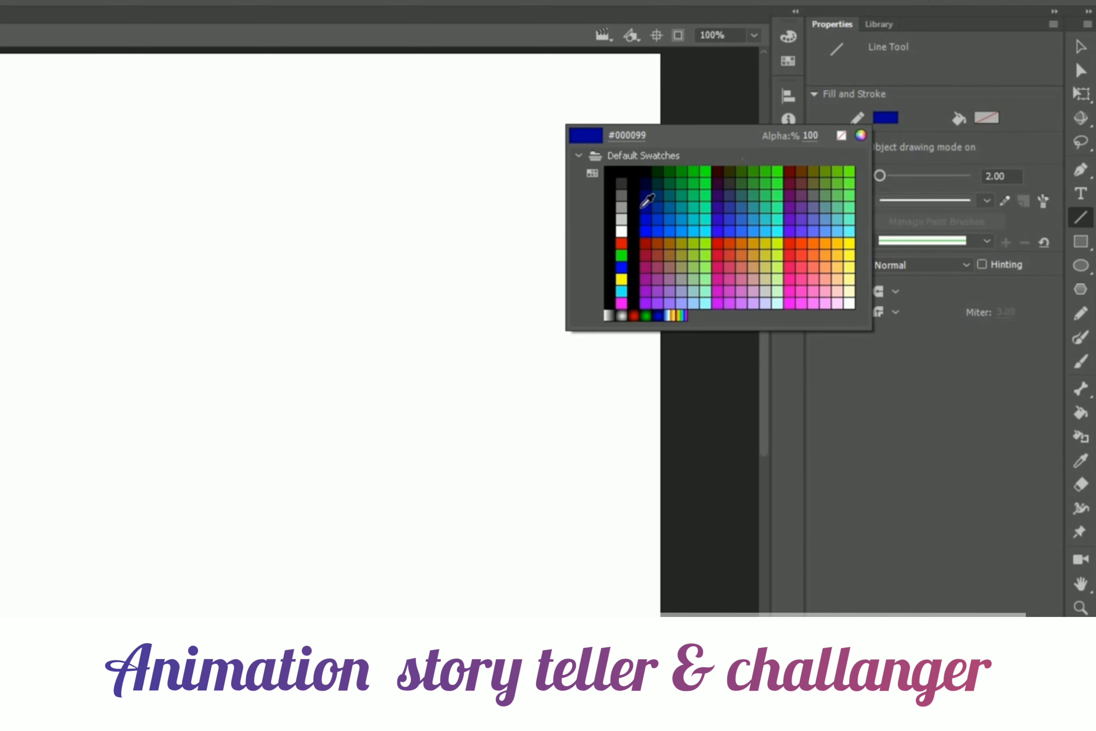
{"action": "left_click", "coordinate": [643, 208]}
{"action": "left_click", "coordinate": [849, 147]}
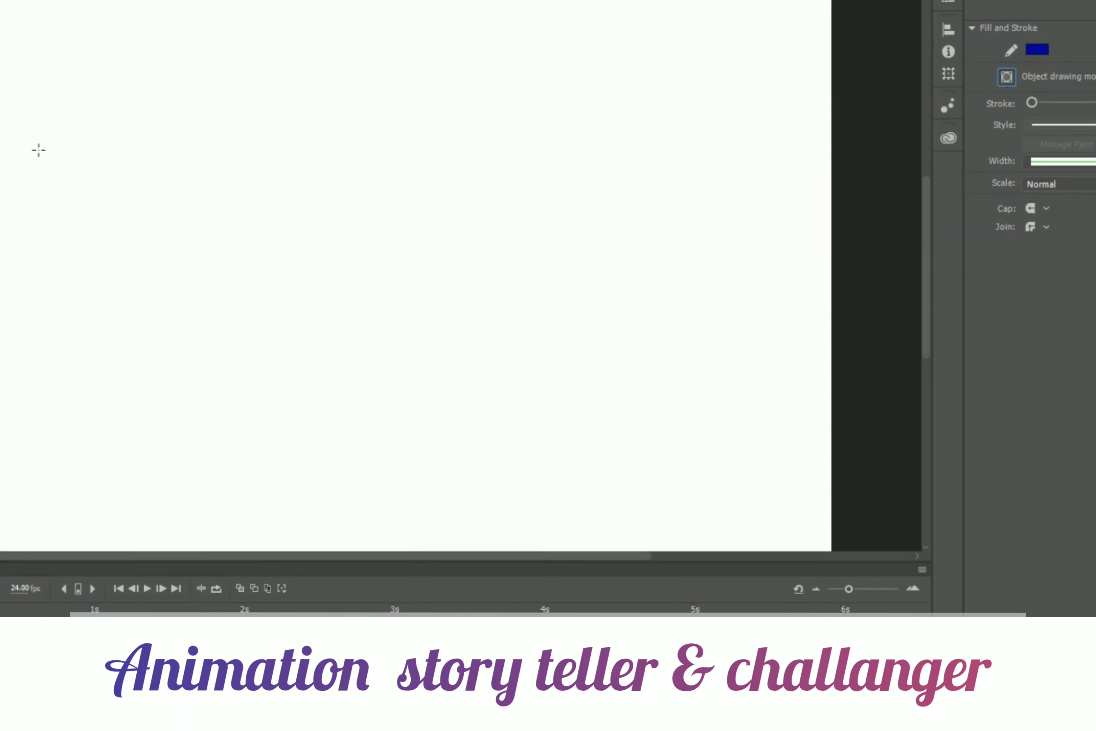
Step: Draw a closed triangle from three straight lines and a separate slanted line above it with the Line tool
{"action": "mouse_move", "coordinate": [33, 146]}
{"action": "left_mouse_down"}
{"action": "mouse_move", "coordinate": [201, 96]}
{"action": "mouse_move", "coordinate": [128, 154]}
{"action": "mouse_move", "coordinate": [40, 190]}
{"action": "mouse_move", "coordinate": [203, 259]}
{"action": "mouse_move", "coordinate": [228, 256]}
{"action": "left_mouse_up"}
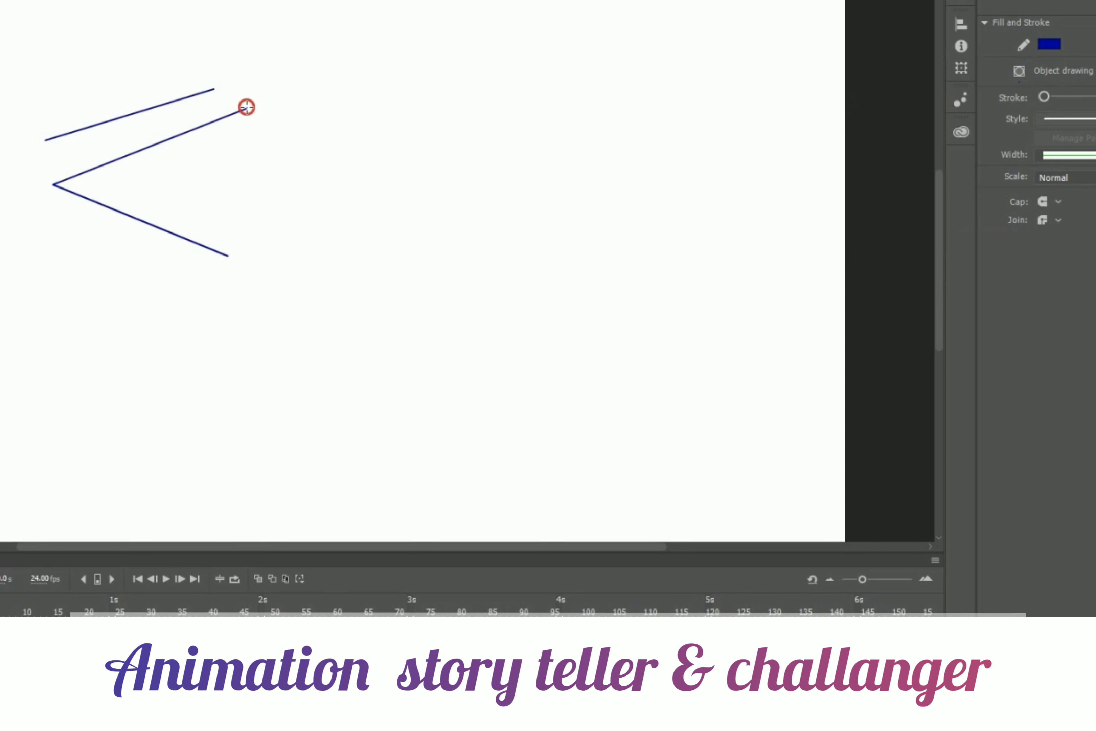
{"action": "left_click_drag", "start_coordinate": [246, 108], "coordinate": [228, 257]}
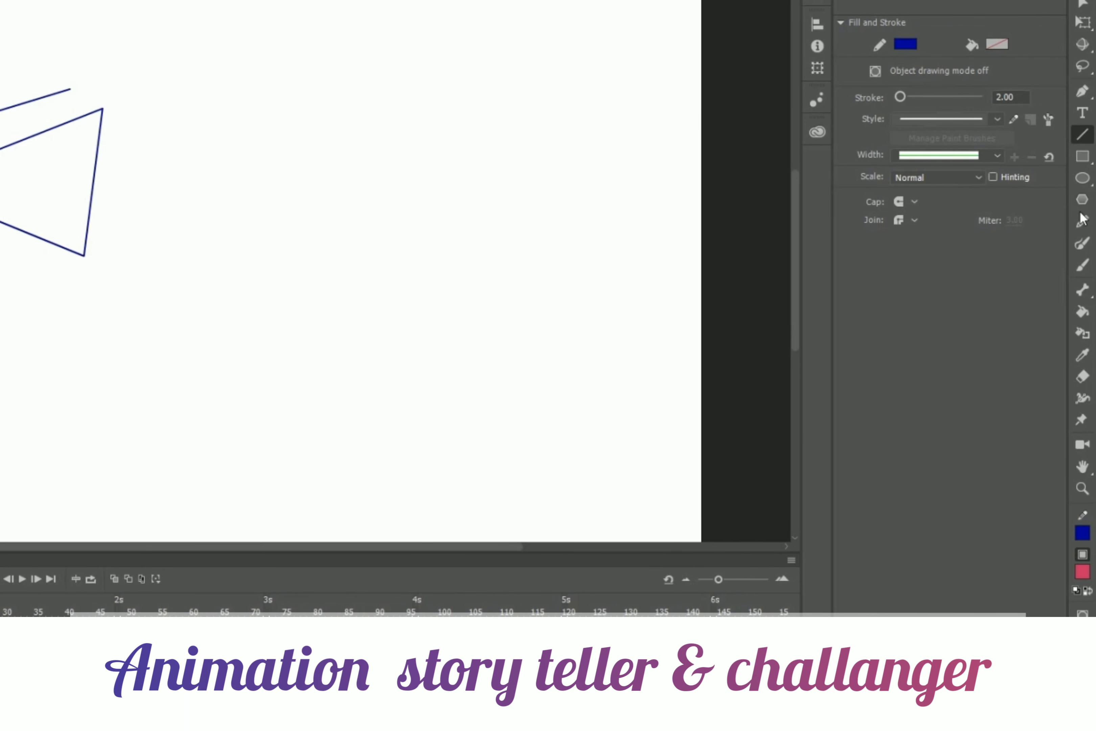
Step: Paint a freehand wavy line beside the triangle and a self-crossing loop next to it with the Paint Brush tool
{"action": "left_click", "coordinate": [1094, 244]}
{"action": "mouse_move", "coordinate": [183, 120]}
{"action": "left_mouse_down"}
{"action": "mouse_move", "coordinate": [201, 89]}
{"action": "mouse_move", "coordinate": [320, 107]}
{"action": "mouse_move", "coordinate": [385, 81]}
{"action": "mouse_move", "coordinate": [435, 121]}
{"action": "mouse_move", "coordinate": [473, 81]}
{"action": "left_mouse_up"}
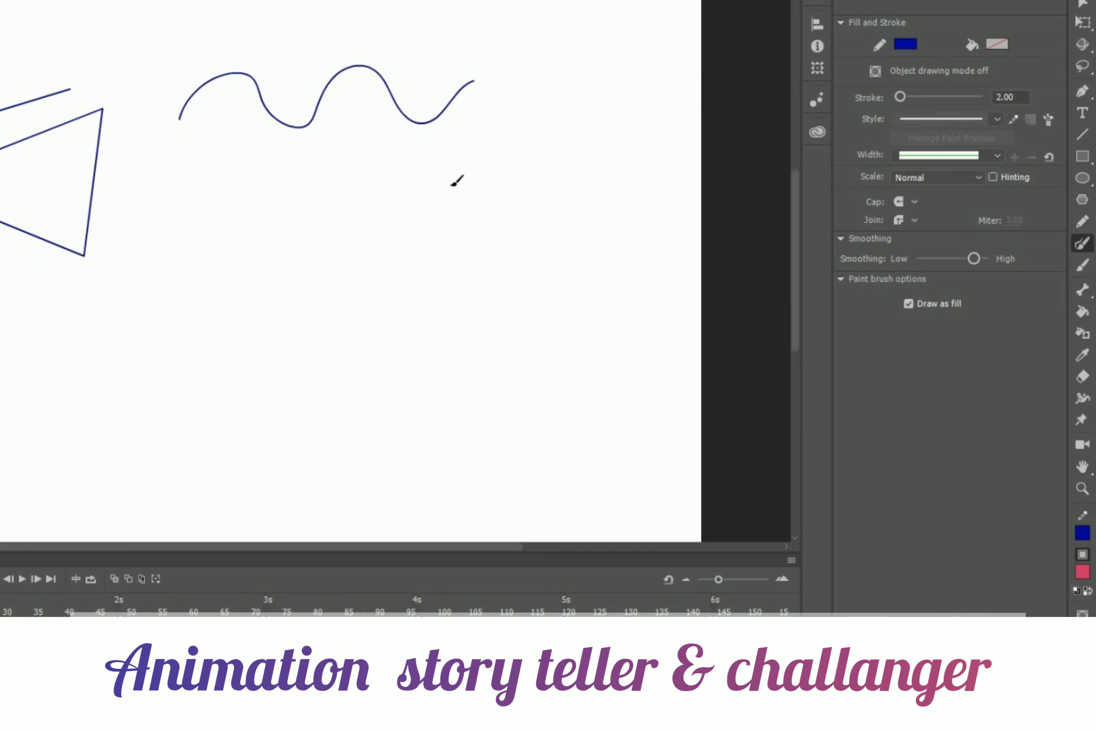
{"action": "mouse_move", "coordinate": [450, 199]}
{"action": "left_mouse_down"}
{"action": "mouse_move", "coordinate": [426, 171]}
{"action": "mouse_move", "coordinate": [570, 152]}
{"action": "mouse_move", "coordinate": [399, 227]}
{"action": "left_mouse_up"}
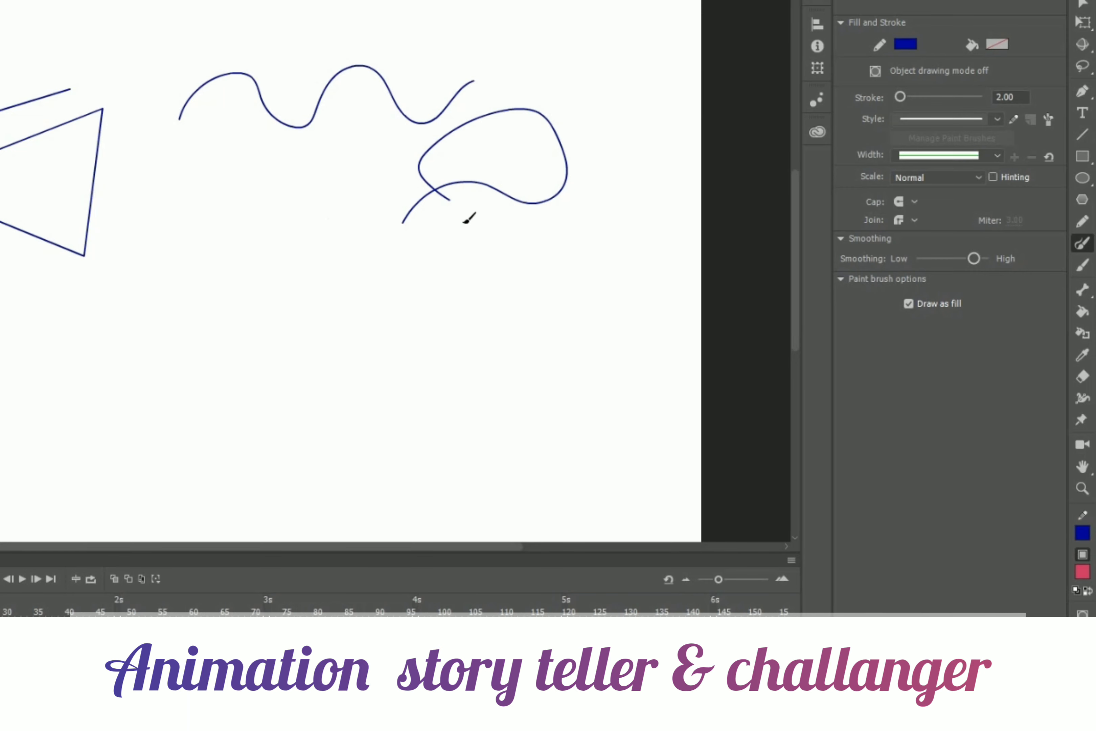
Step: Fill the freehand loop and the triangle with crimson #CC3366 using the Paint Bucket, and try filling under the open wavy line
{"action": "left_click", "coordinate": [1084, 312]}
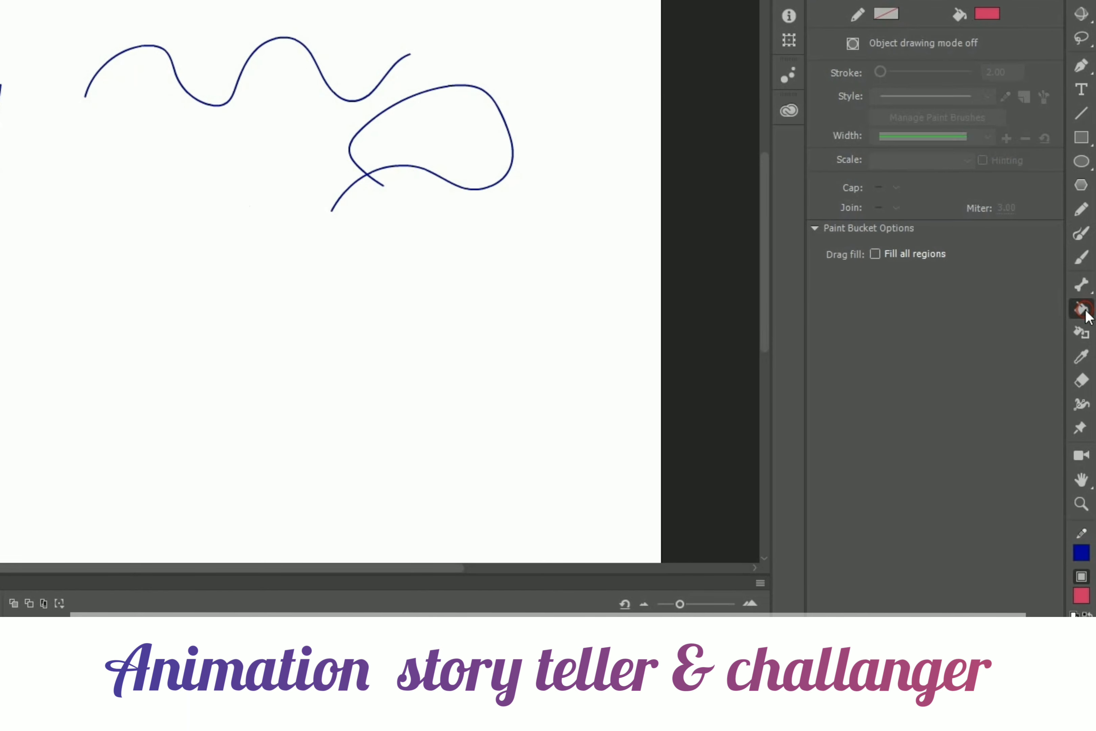
{"action": "left_click", "coordinate": [519, 121]}
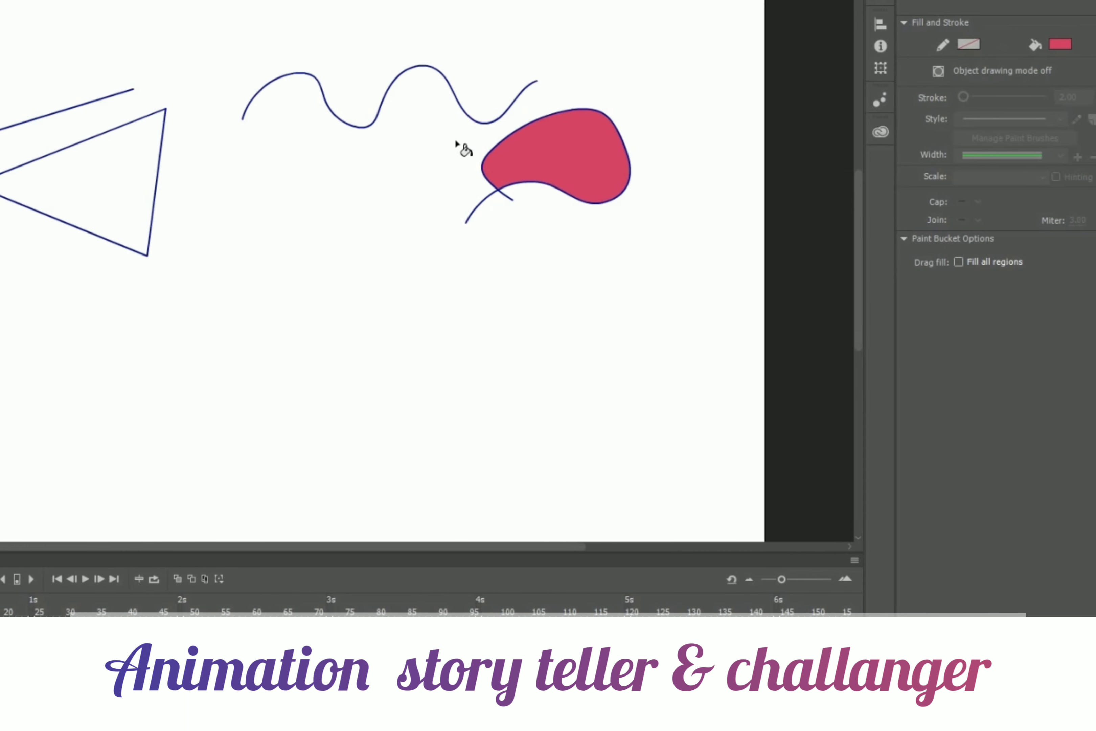
{"action": "left_click", "coordinate": [51, 163]}
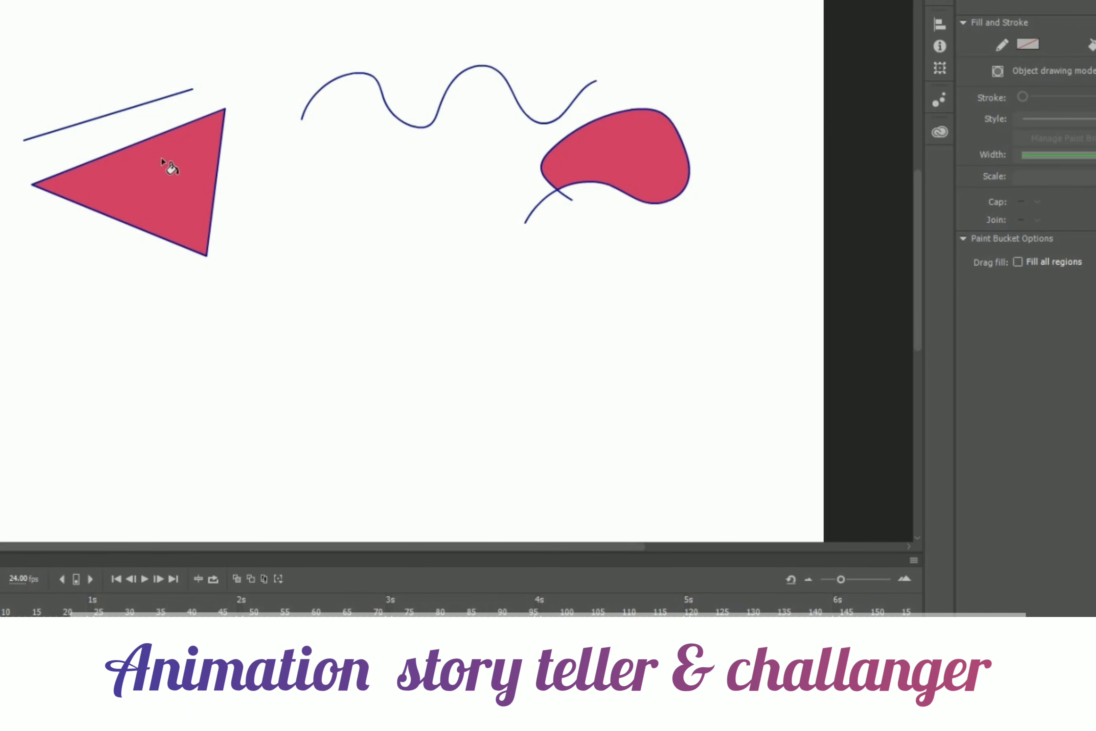
{"action": "left_click", "coordinate": [351, 94]}
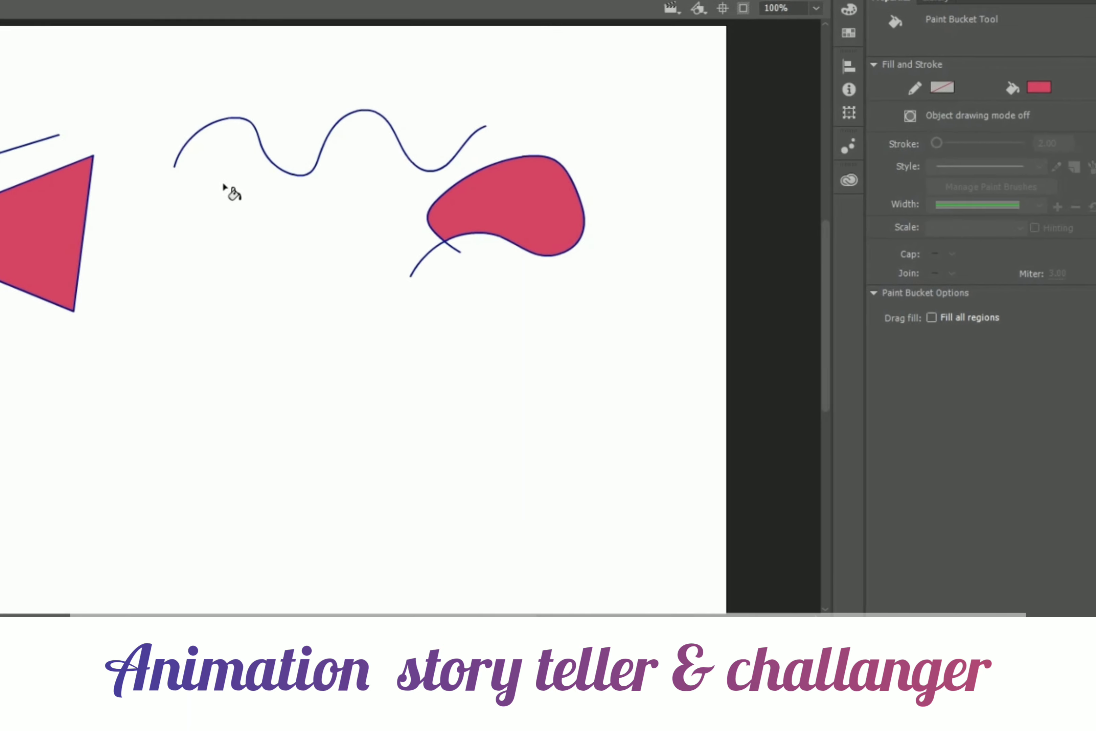
Step: Choose a khaki yellow fill colour and recolour the triangle's fill with the Paint Bucket
{"action": "left_click", "coordinate": [996, 111]}
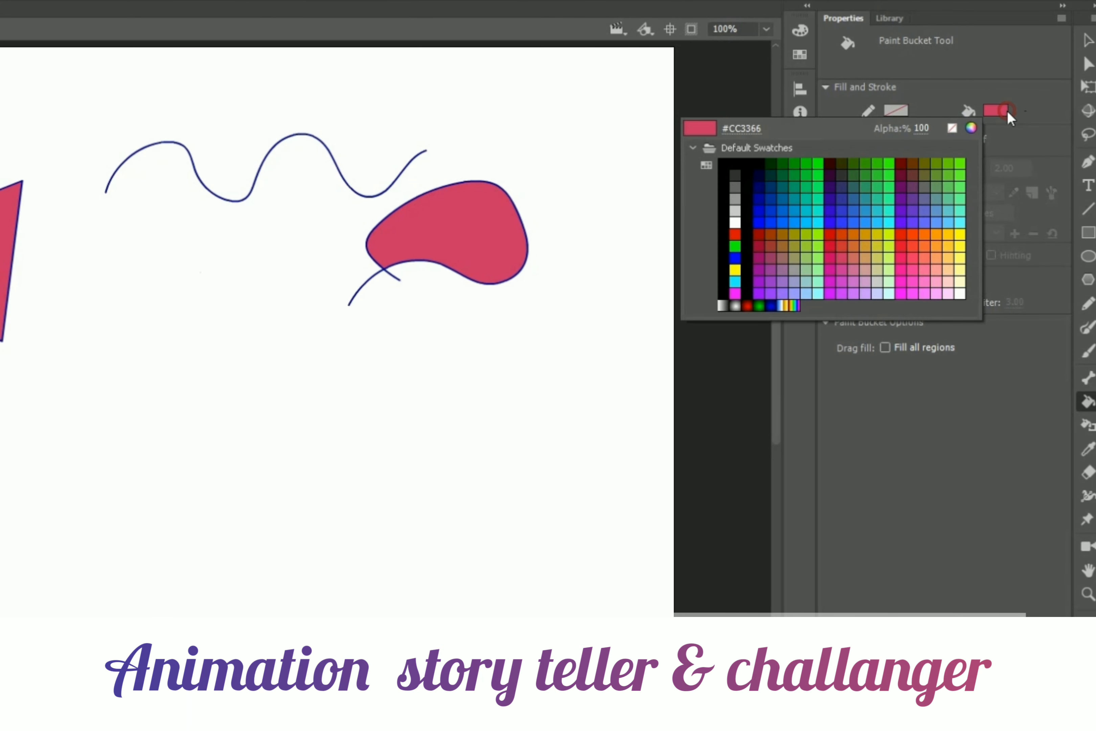
{"action": "left_click", "coordinate": [878, 250]}
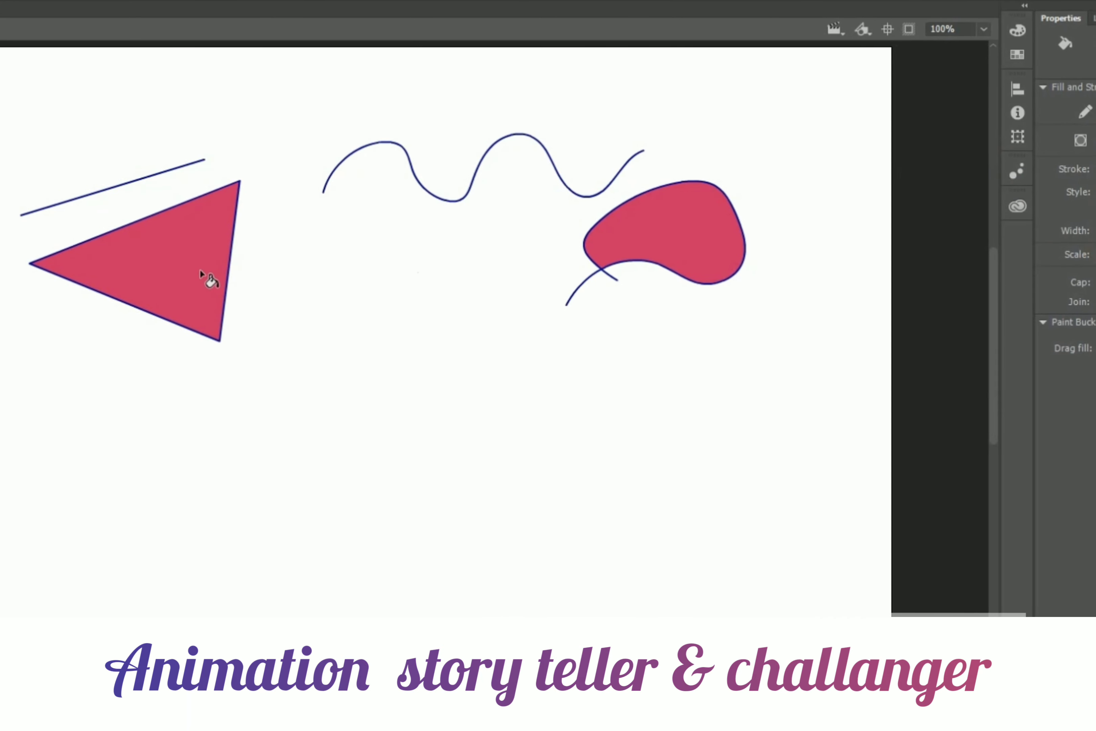
{"action": "left_click", "coordinate": [200, 271]}
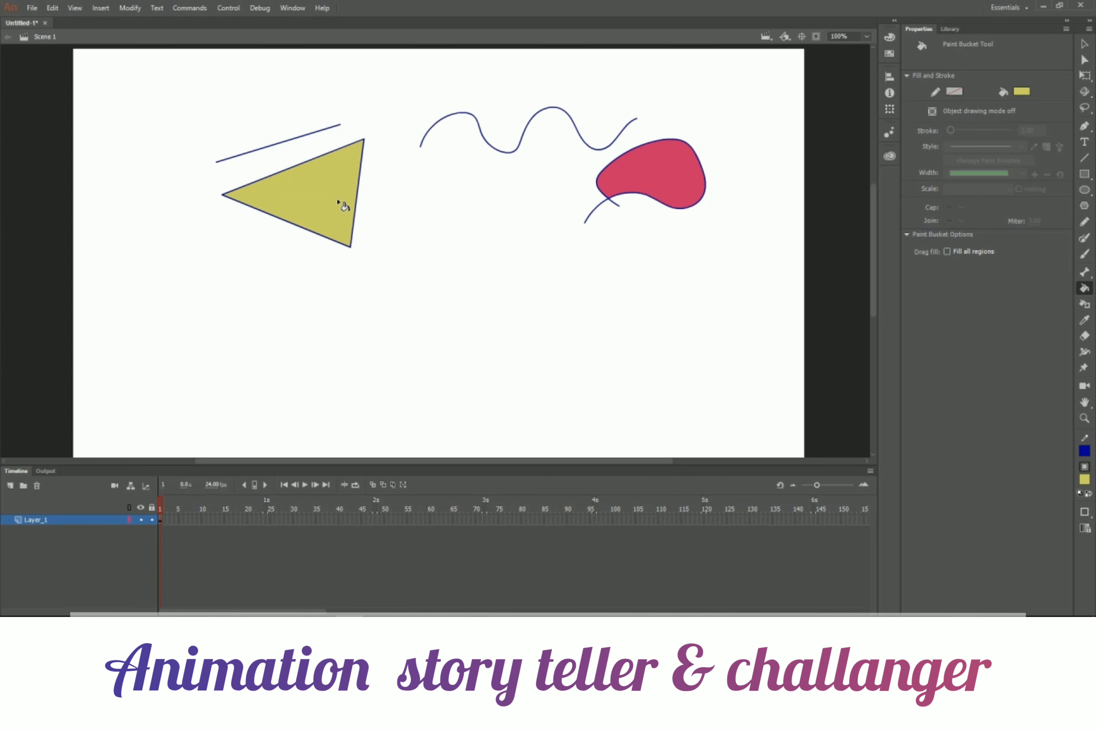
Step: Draw a closed five-sided polygon with straight sides below the wavy line using the Pen tool
{"action": "left_click", "coordinate": [1085, 126]}
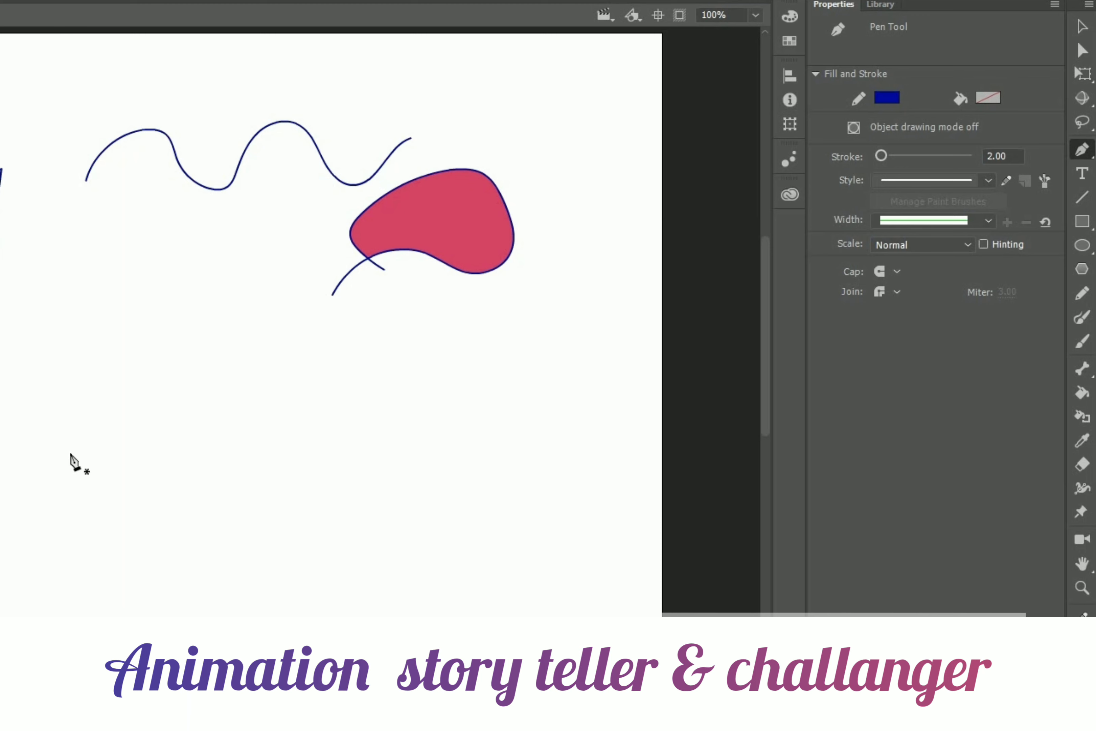
{"action": "left_click", "coordinate": [118, 486]}
{"action": "left_click", "coordinate": [41, 389]}
{"action": "left_click", "coordinate": [147, 318]}
{"action": "left_click", "coordinate": [239, 389]}
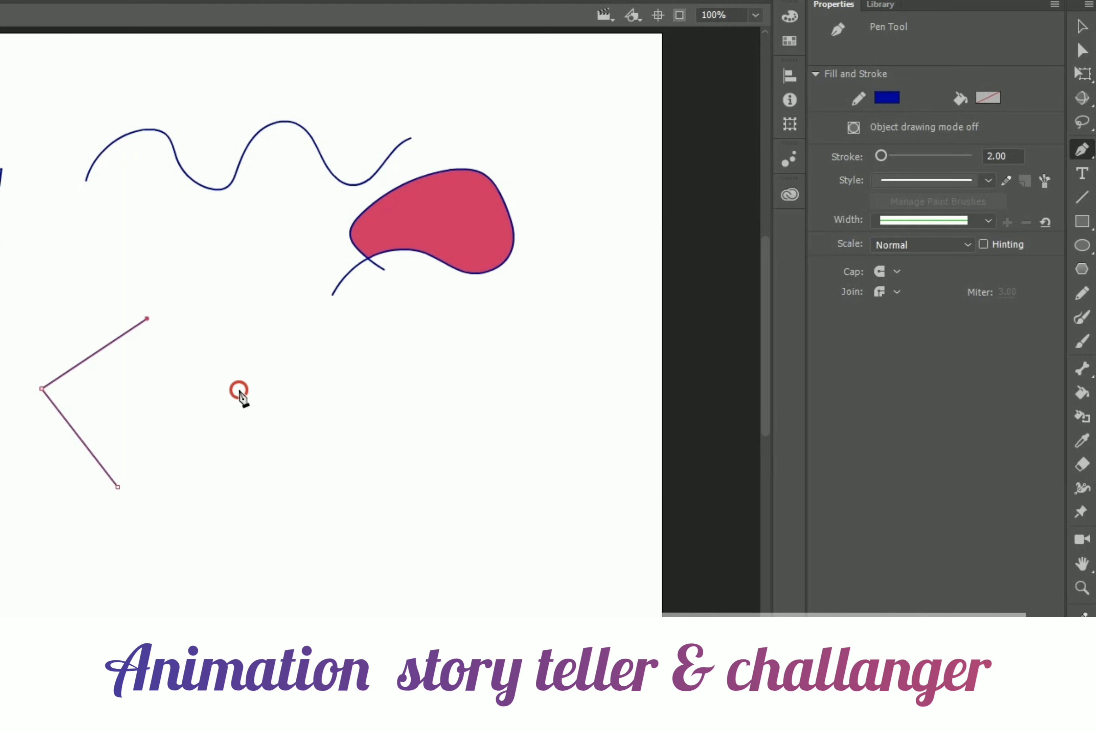
{"action": "left_click", "coordinate": [220, 499]}
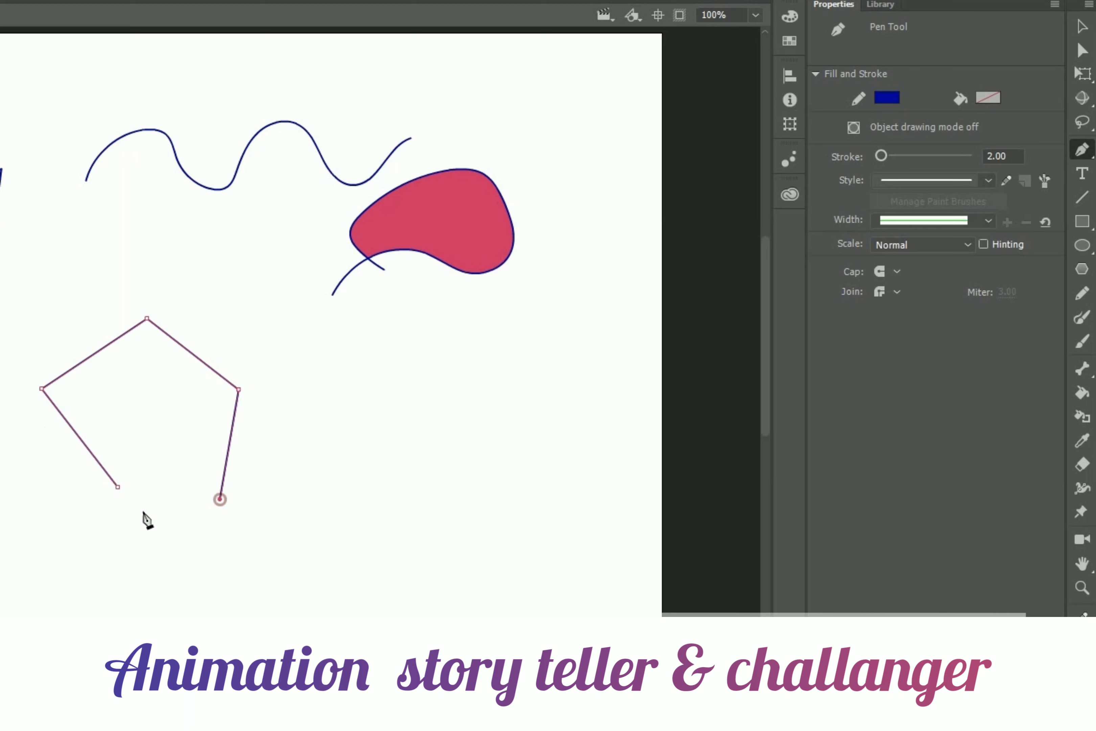
{"action": "left_click", "coordinate": [118, 488]}
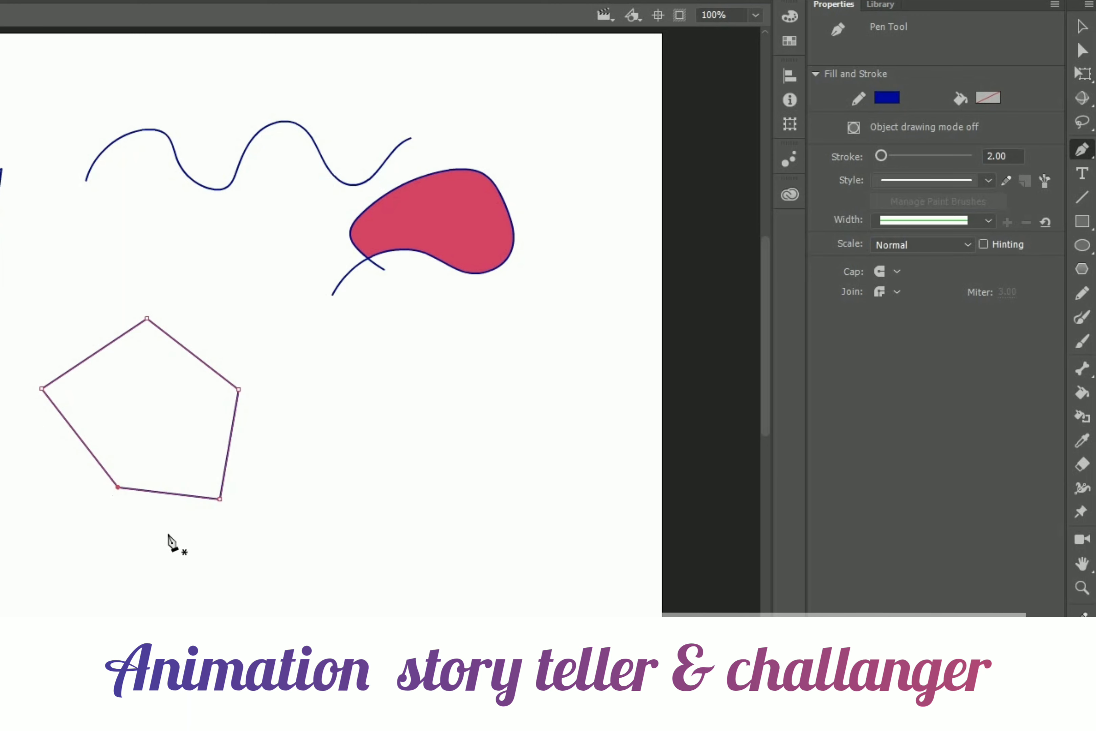
Step: Draw a closed heart-like outline with curved lobes and a central notch beside the pentagon using the Pen tool
{"action": "left_click", "coordinate": [465, 512]}
{"action": "left_click_drag", "start_coordinate": [372, 440], "coordinate": [370, 375]}
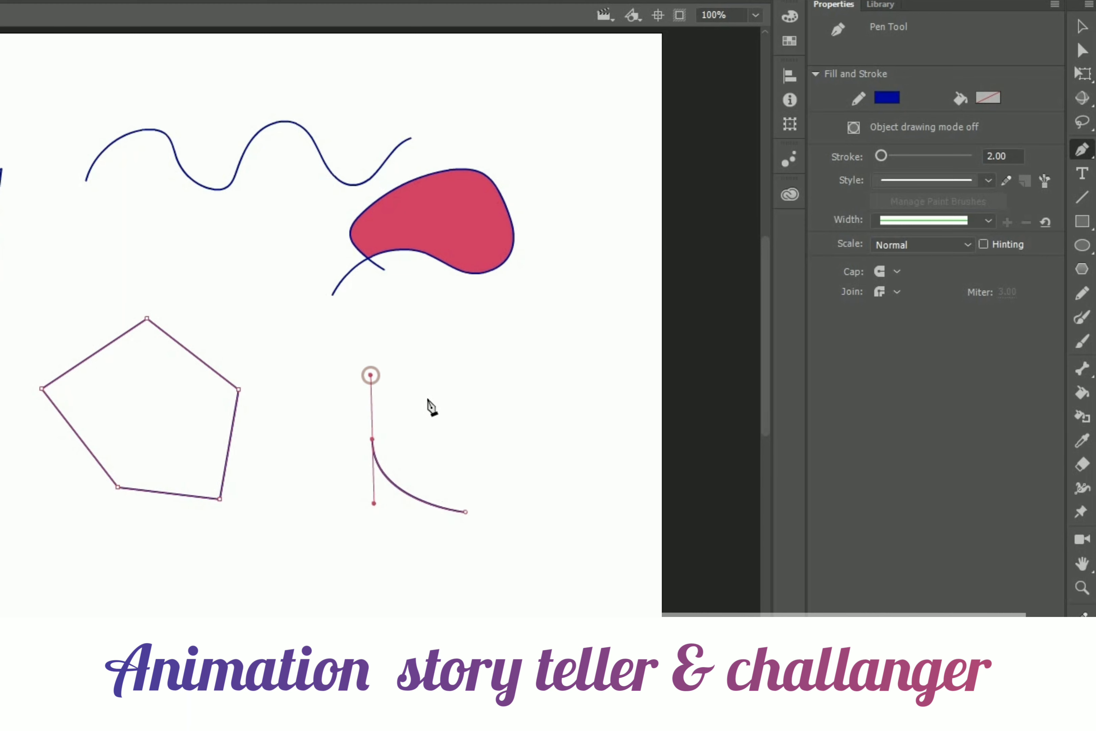
{"action": "left_click", "coordinate": [457, 431]}
{"action": "left_click_drag", "start_coordinate": [535, 441], "coordinate": [561, 518]}
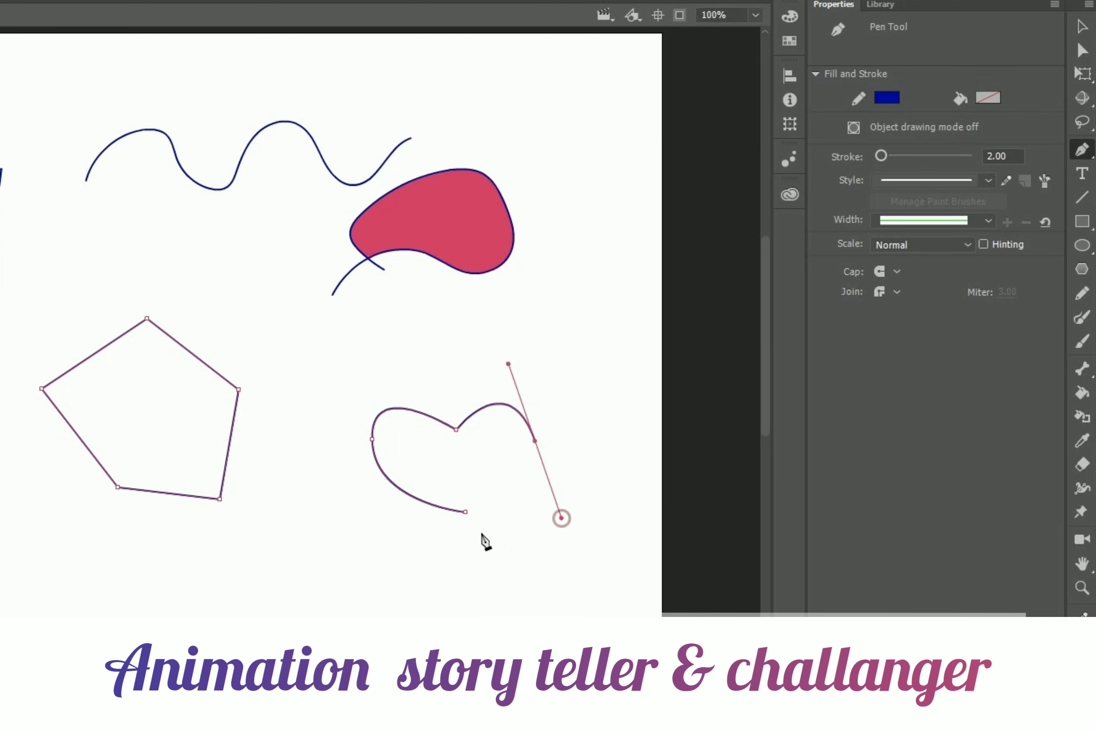
{"action": "left_click", "coordinate": [465, 512]}
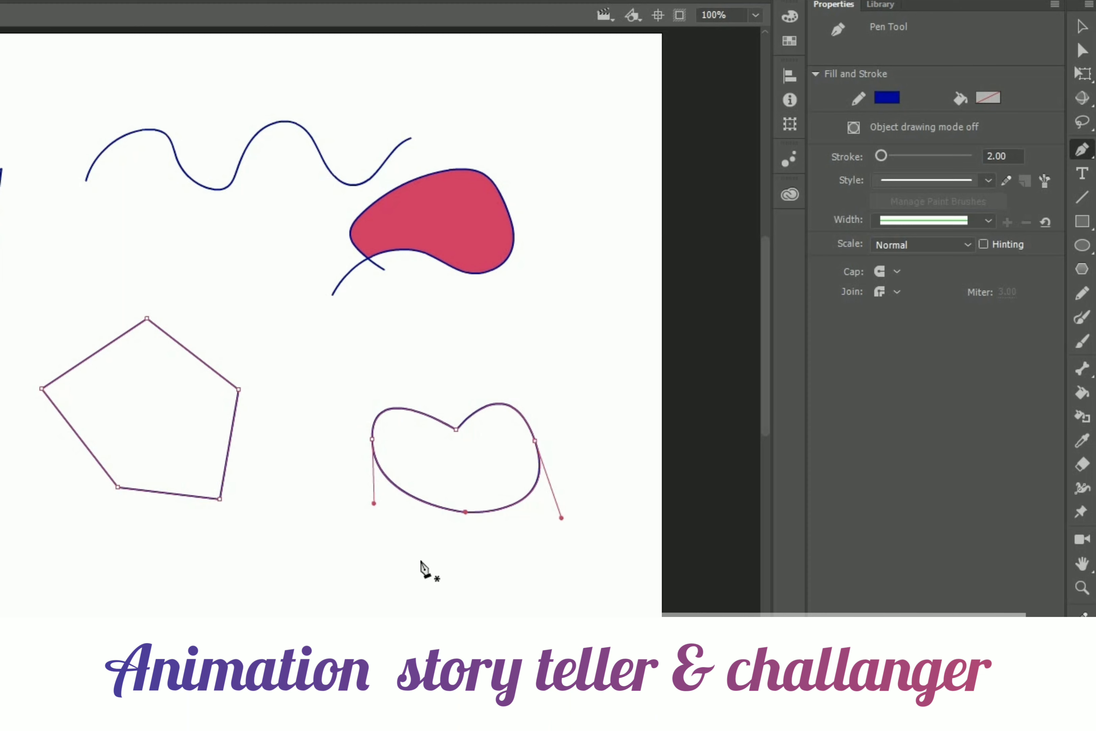
Step: Examine the anchor points on the outlines of the crimson loop and the yellow triangle with the Subselection tool
{"action": "left_click", "coordinate": [1080, 49]}
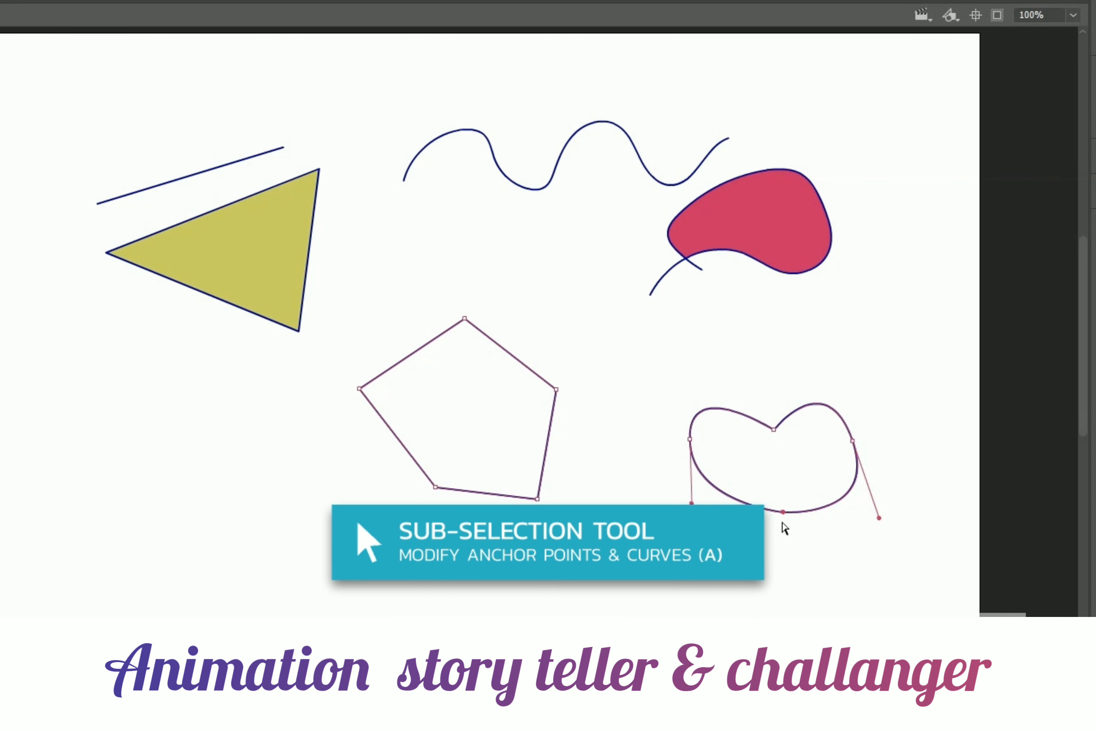
{"action": "left_click", "coordinate": [782, 519]}
{"action": "left_click", "coordinate": [796, 253]}
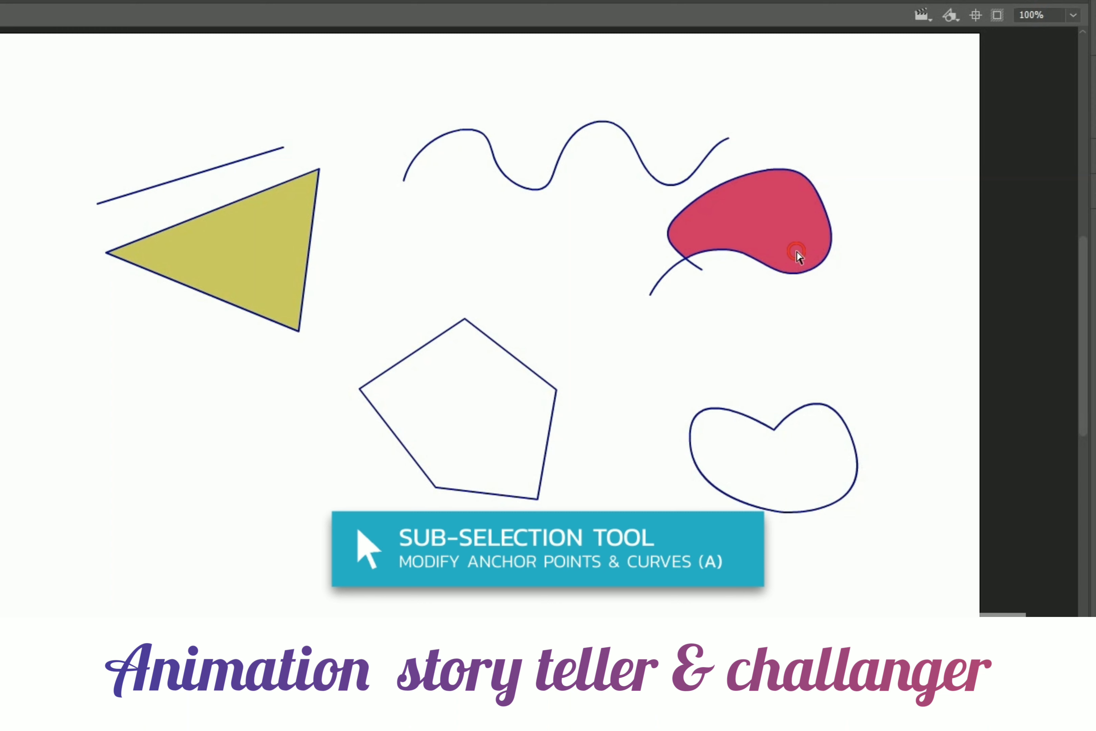
{"action": "left_click", "coordinate": [797, 276]}
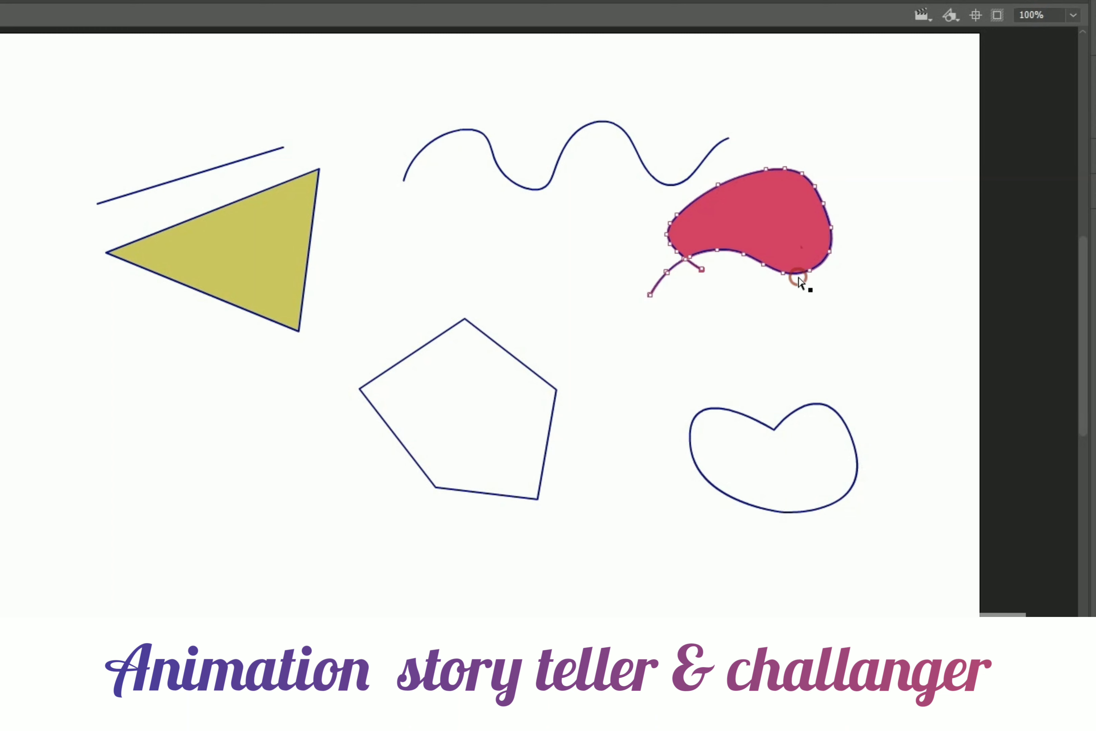
{"action": "left_click", "coordinate": [310, 246]}
Step: Pull the heart's bottom anchor down into a point and adjust the left anchor's handle to raise the left lobe
{"action": "left_click", "coordinate": [746, 510]}
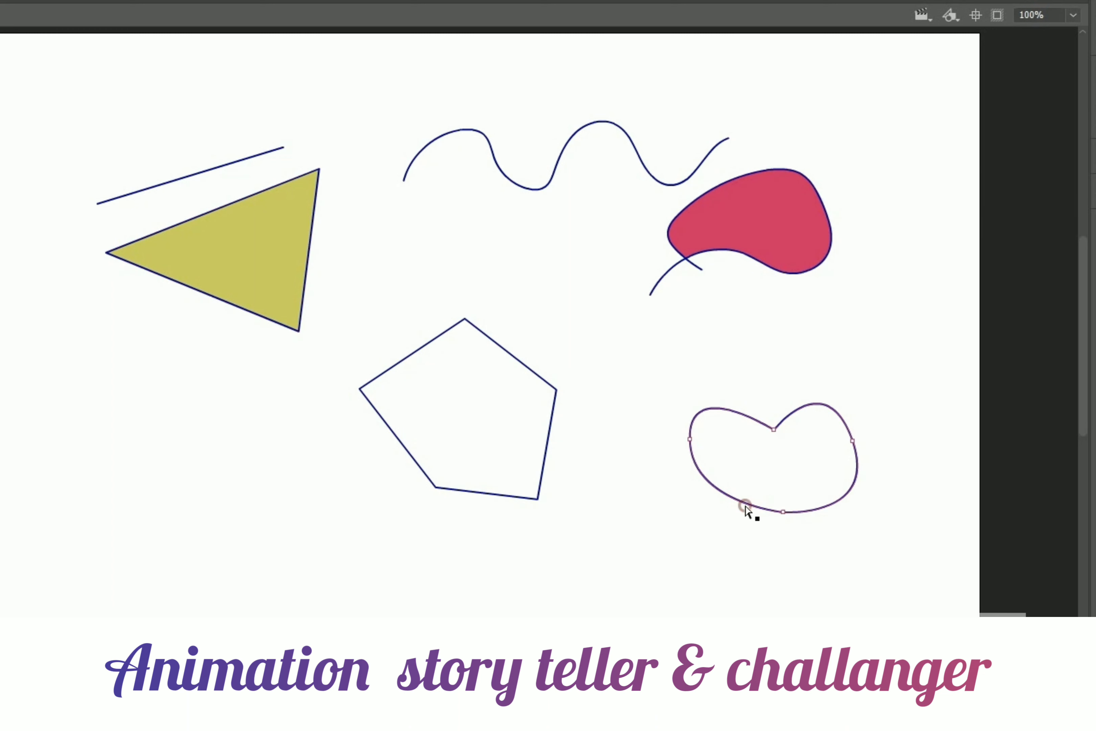
{"action": "left_click_drag", "start_coordinate": [783, 512], "coordinate": [784, 542]}
{"action": "left_click", "coordinate": [691, 440]}
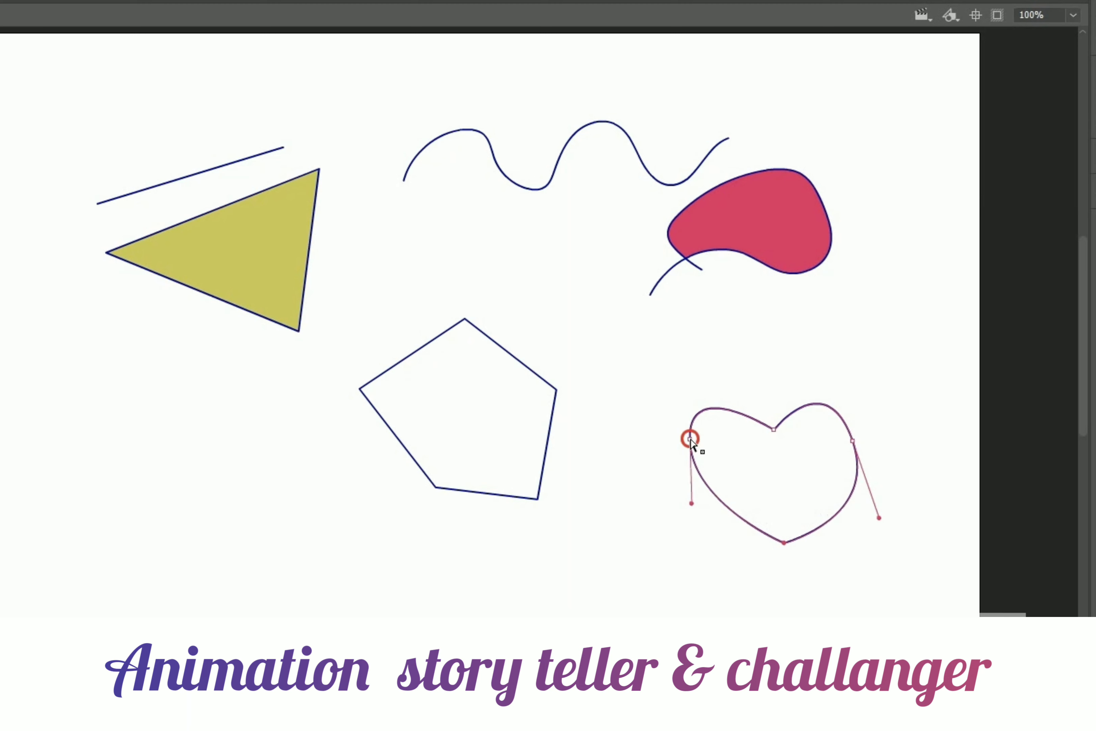
{"action": "left_click_drag", "start_coordinate": [687, 373], "coordinate": [711, 351]}
Step: Shift the heart's right anchor slightly outward and refine its curve, and lower the notch anchor between the lobes a little
{"action": "left_click", "coordinate": [854, 442]}
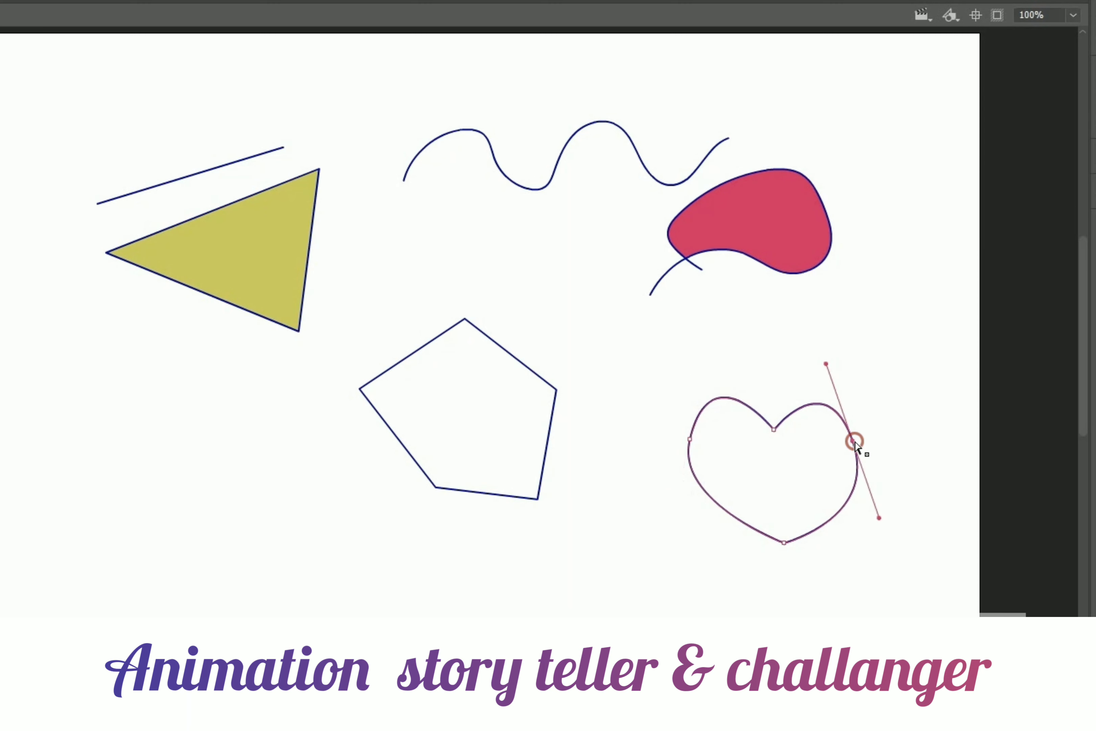
{"action": "left_click_drag", "start_coordinate": [854, 441], "coordinate": [861, 443]}
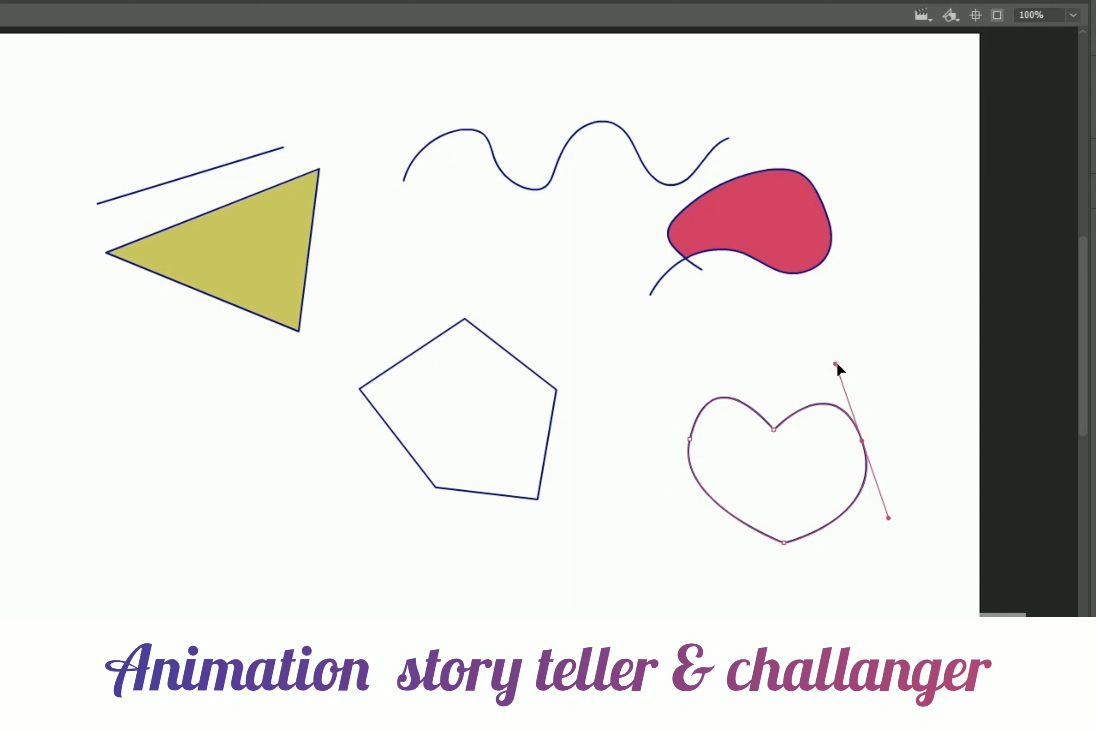
{"action": "left_click_drag", "start_coordinate": [836, 361], "coordinate": [830, 366]}
{"action": "key", "text": "v"}
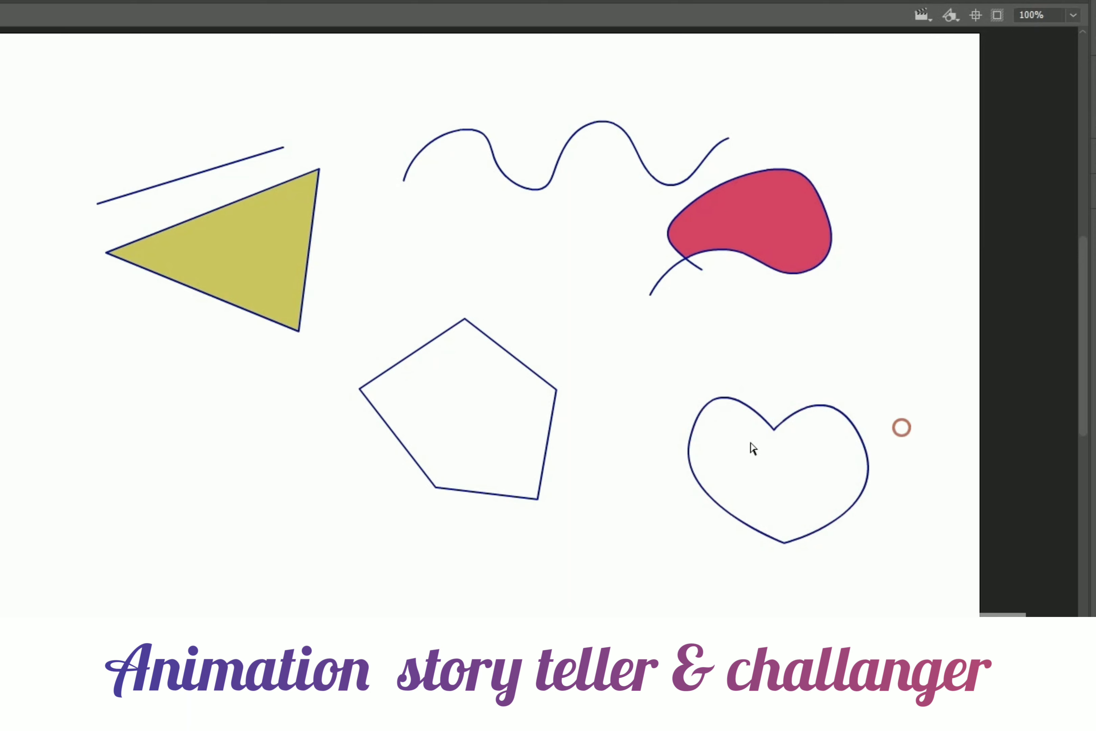
{"action": "left_click", "coordinate": [772, 431]}
{"action": "left_click_drag", "start_coordinate": [774, 430], "coordinate": [779, 443]}
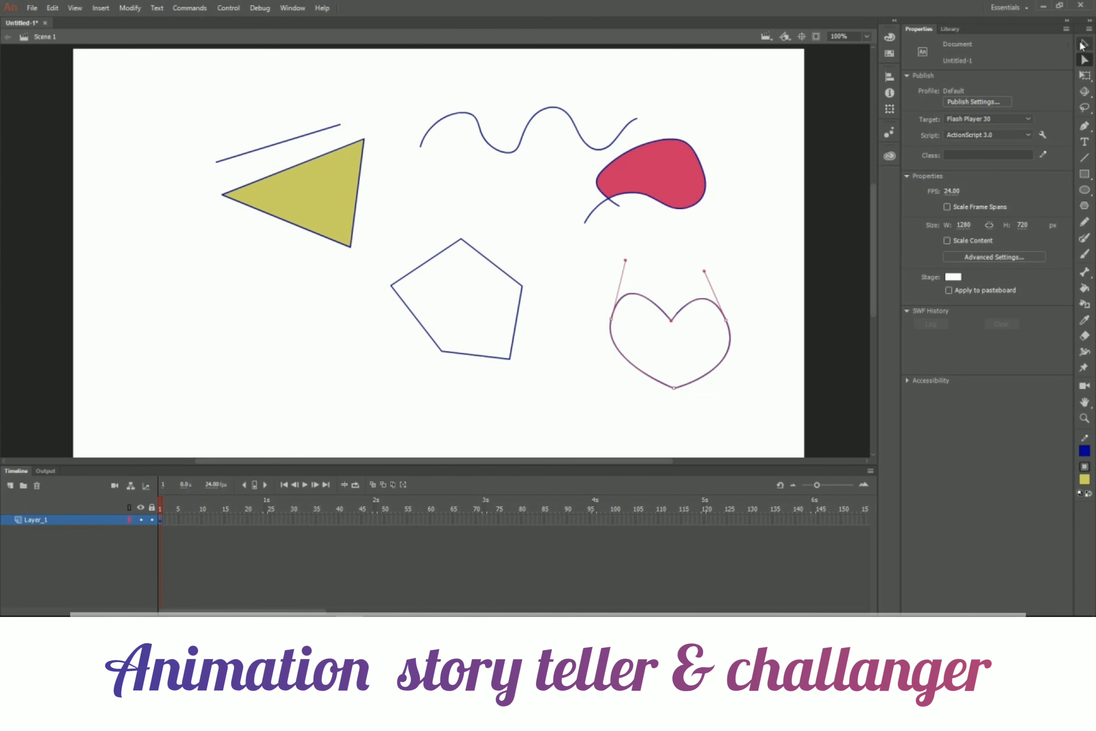
Step: Switch to the Selection tool, select all artwork on frame 1 of Layer_1 and delete it
{"action": "left_click", "coordinate": [1083, 44]}
{"action": "left_click", "coordinate": [586, 267]}
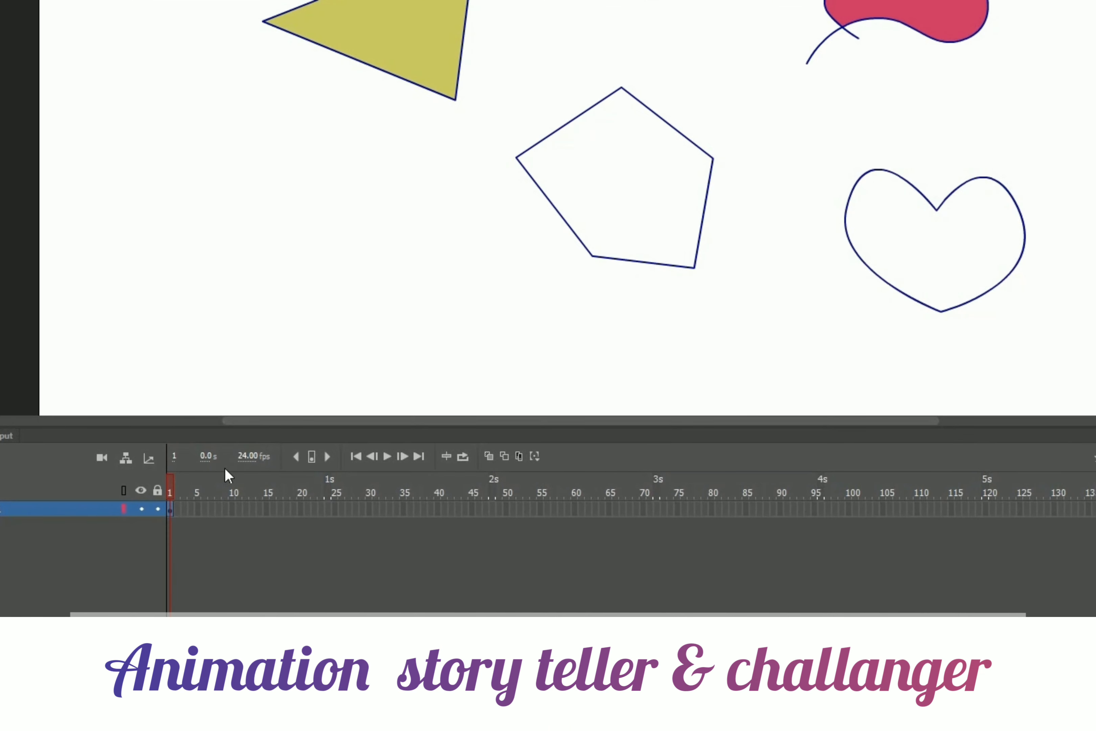
{"action": "left_click", "coordinate": [171, 508]}
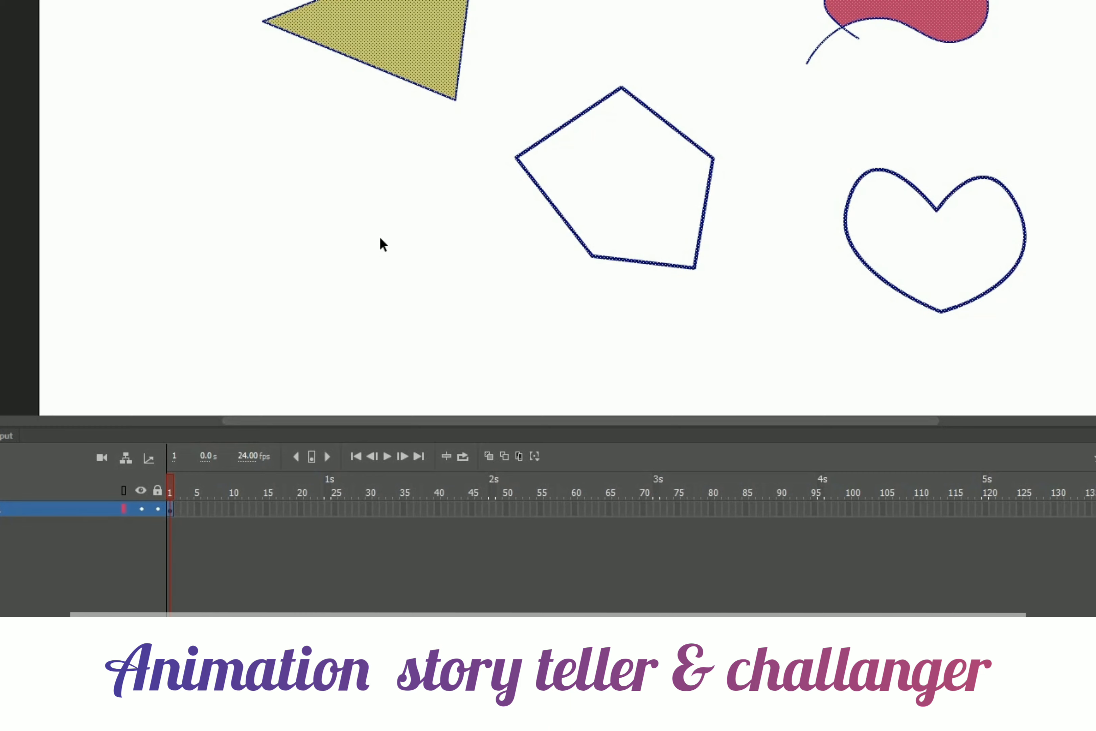
{"action": "key", "text": "Delete"}
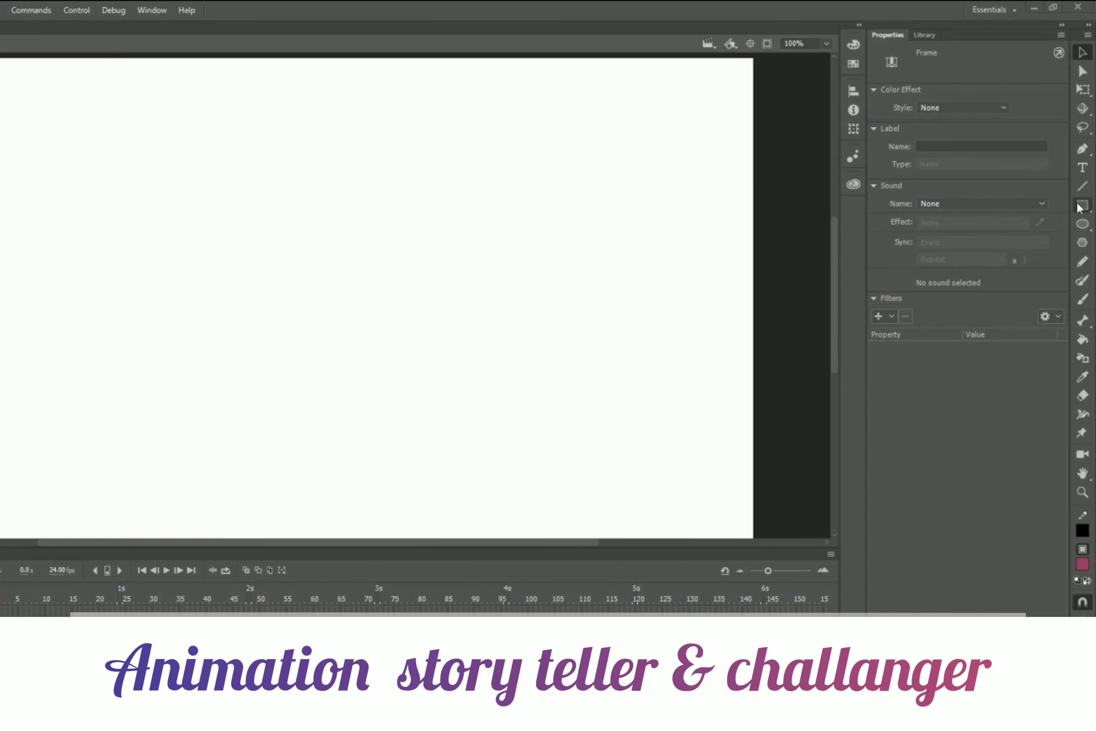
Step: Draw two rectangles side by side with fill #CC99CC and a black stroke, the first with object drawing mode off and the second with it on
{"action": "key", "text": "r"}
{"action": "left_click", "coordinate": [1009, 108]}
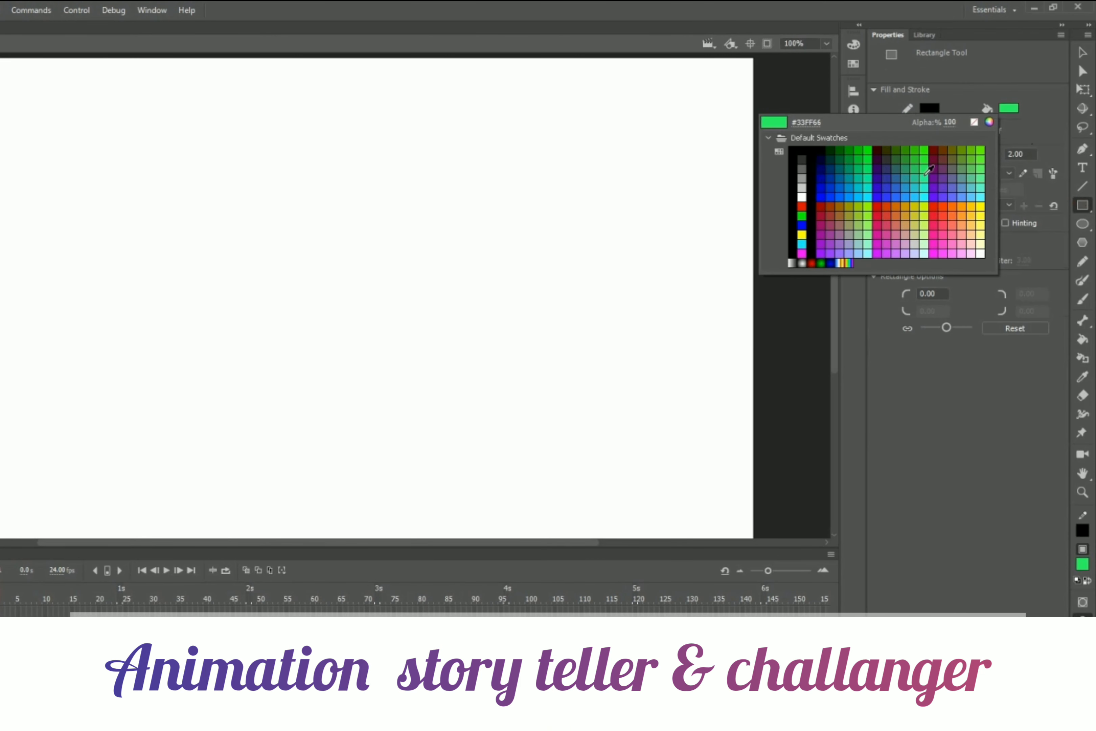
{"action": "left_click", "coordinate": [900, 244]}
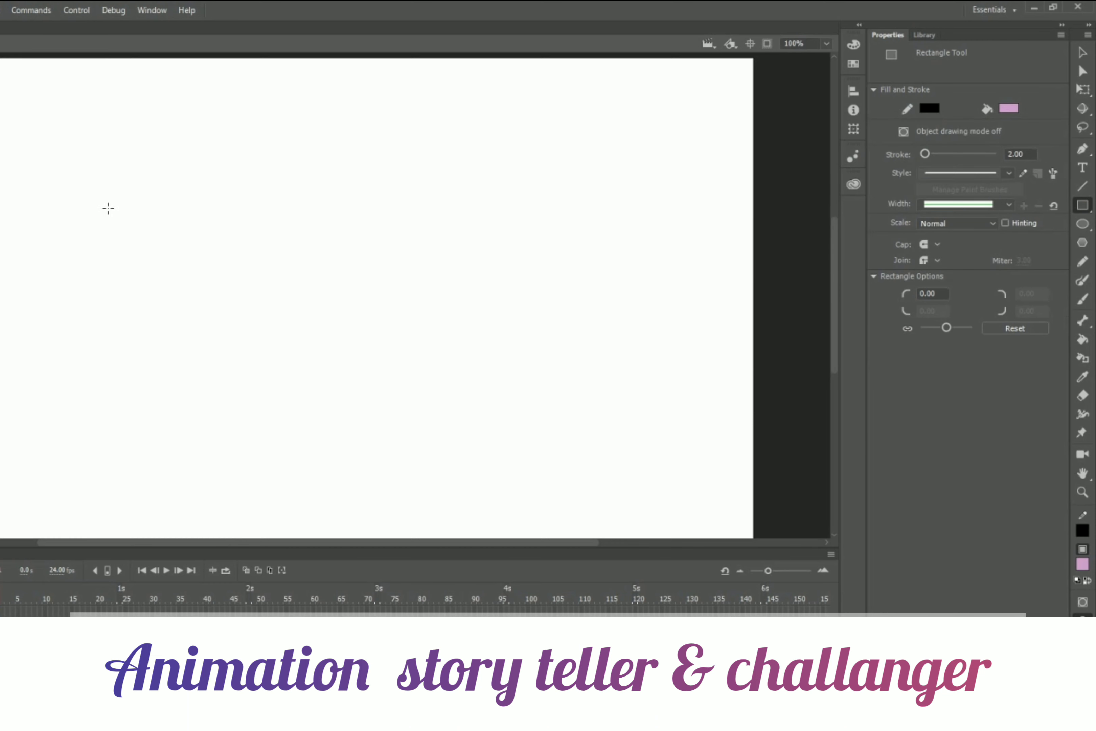
{"action": "left_click_drag", "start_coordinate": [87, 201], "coordinate": [265, 296]}
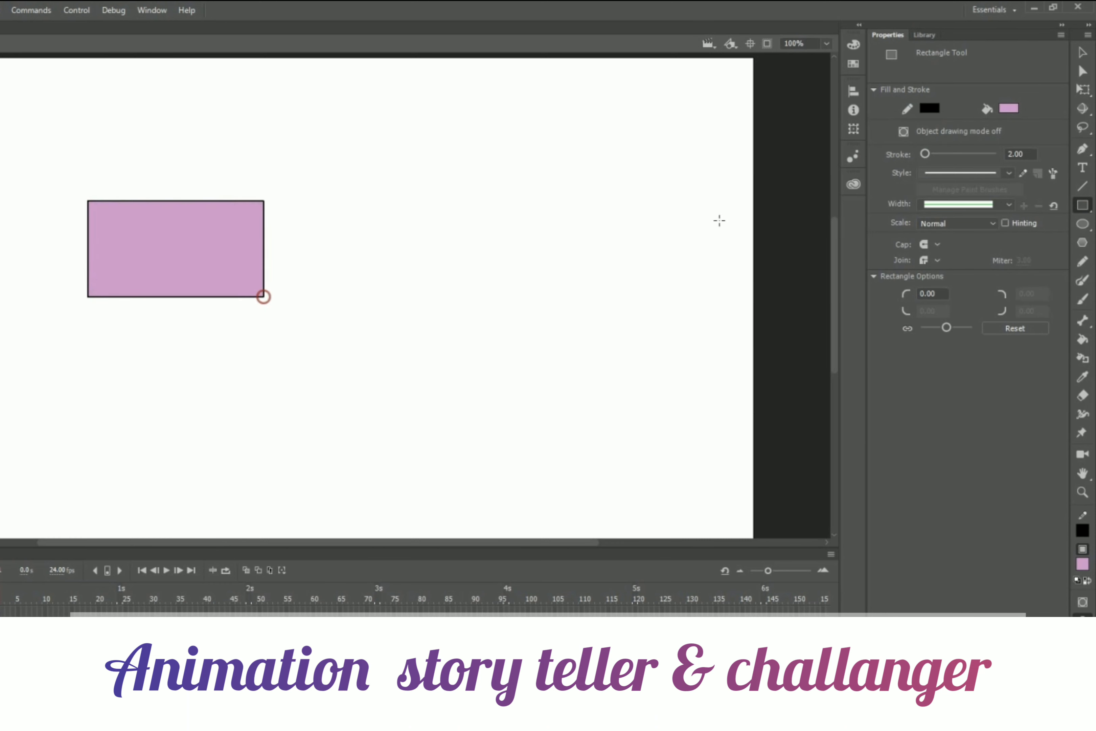
{"action": "left_click", "coordinate": [902, 132]}
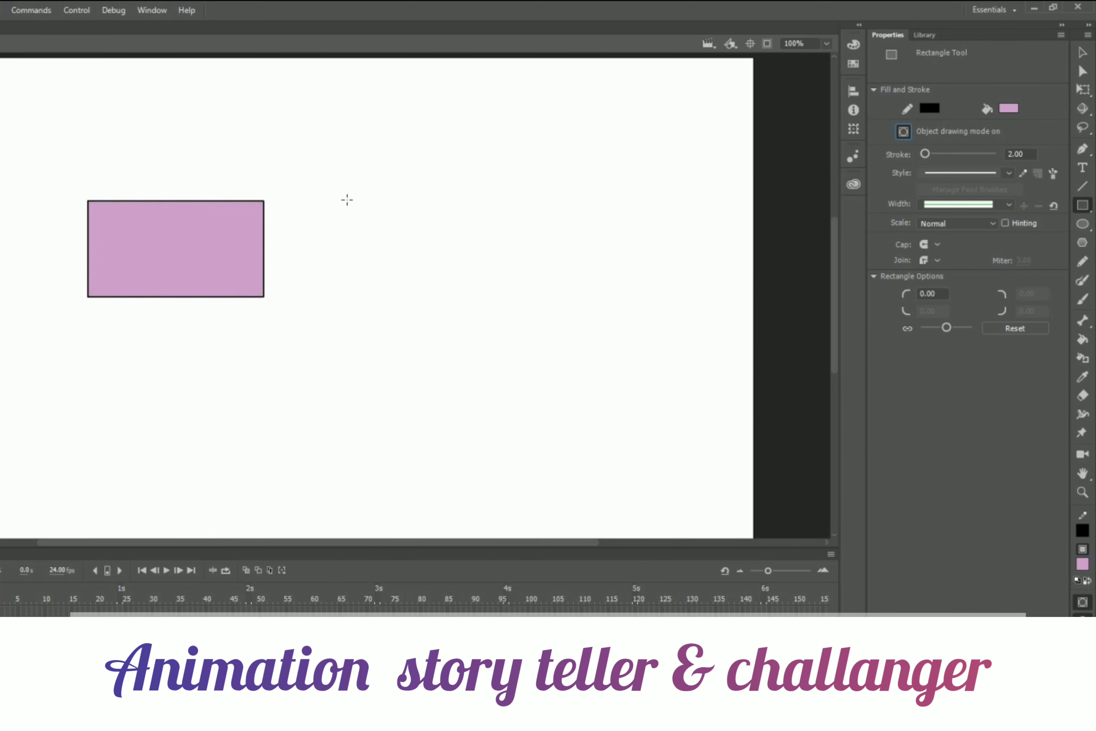
{"action": "left_click_drag", "start_coordinate": [347, 199], "coordinate": [519, 302]}
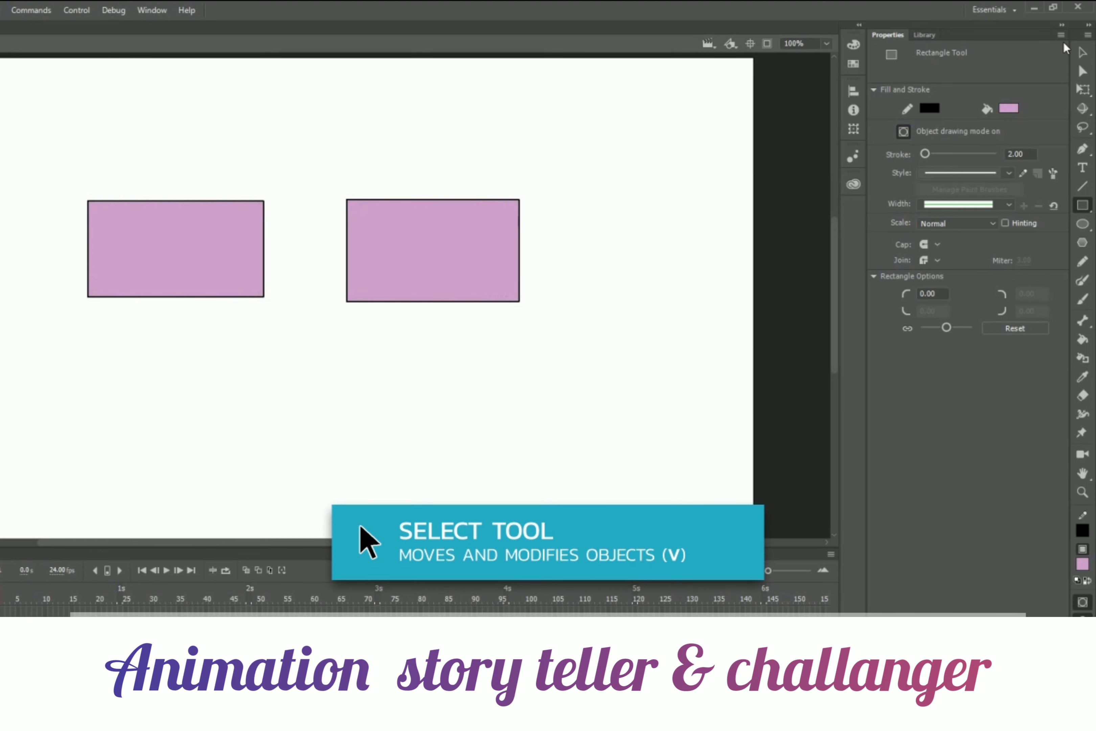
Step: Select only the fill of the first rectangle, inspect it up close, and open its fill colour swatches
{"action": "left_click", "coordinate": [1083, 52]}
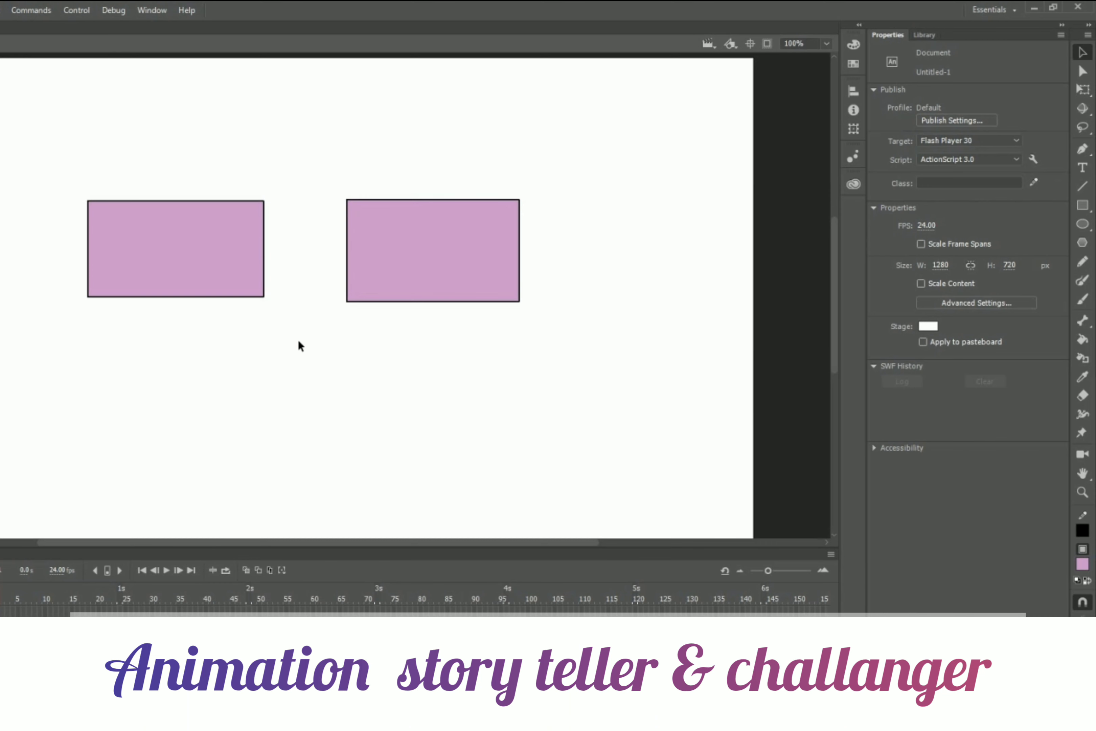
{"action": "left_click", "coordinate": [198, 275]}
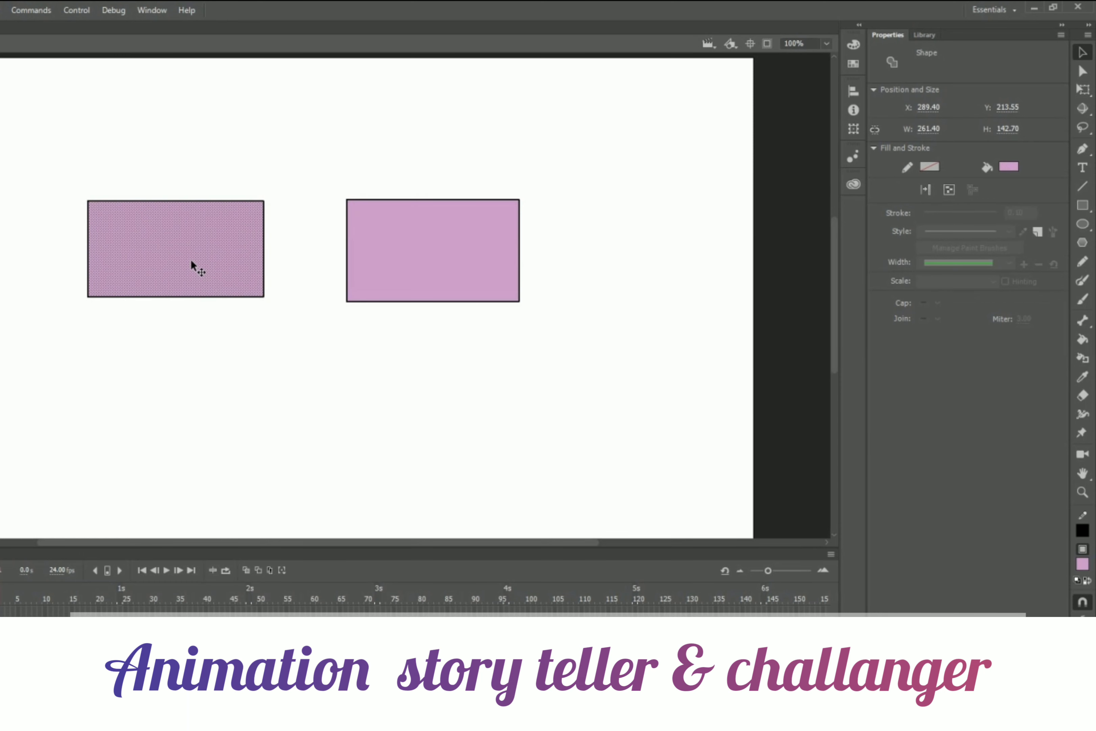
{"action": "key", "text": "ctrl+equal"}
{"action": "key", "text": "ctrl+equal"}
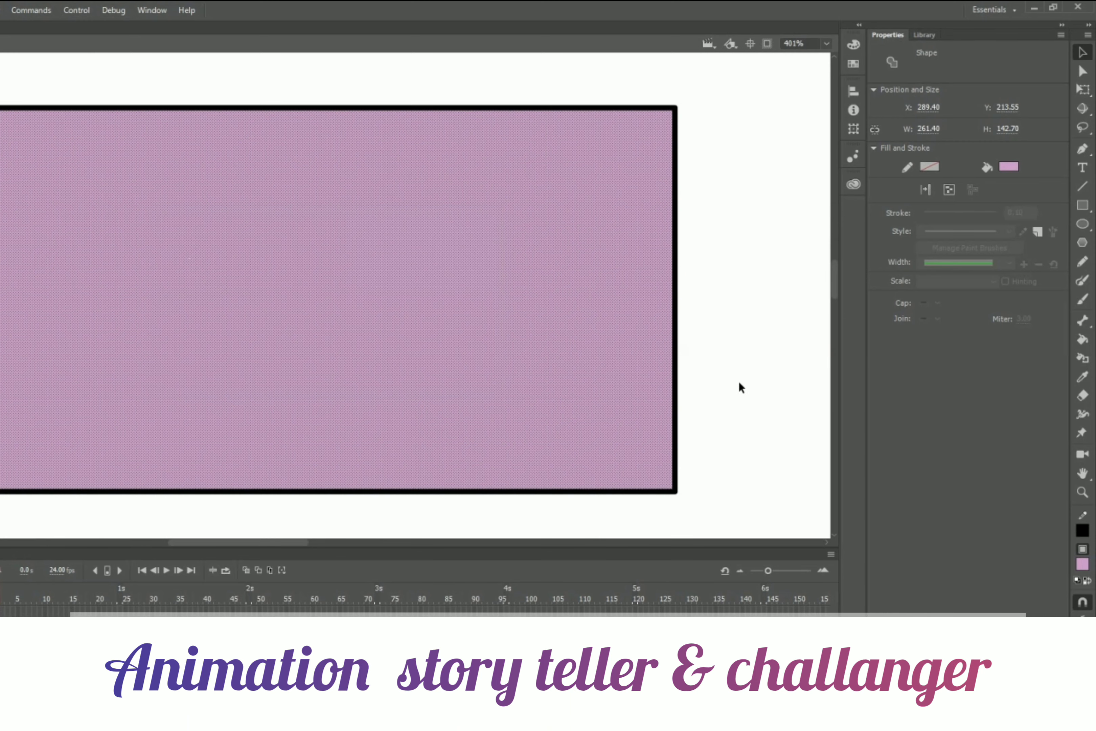
{"action": "key", "text": "ctrl+1"}
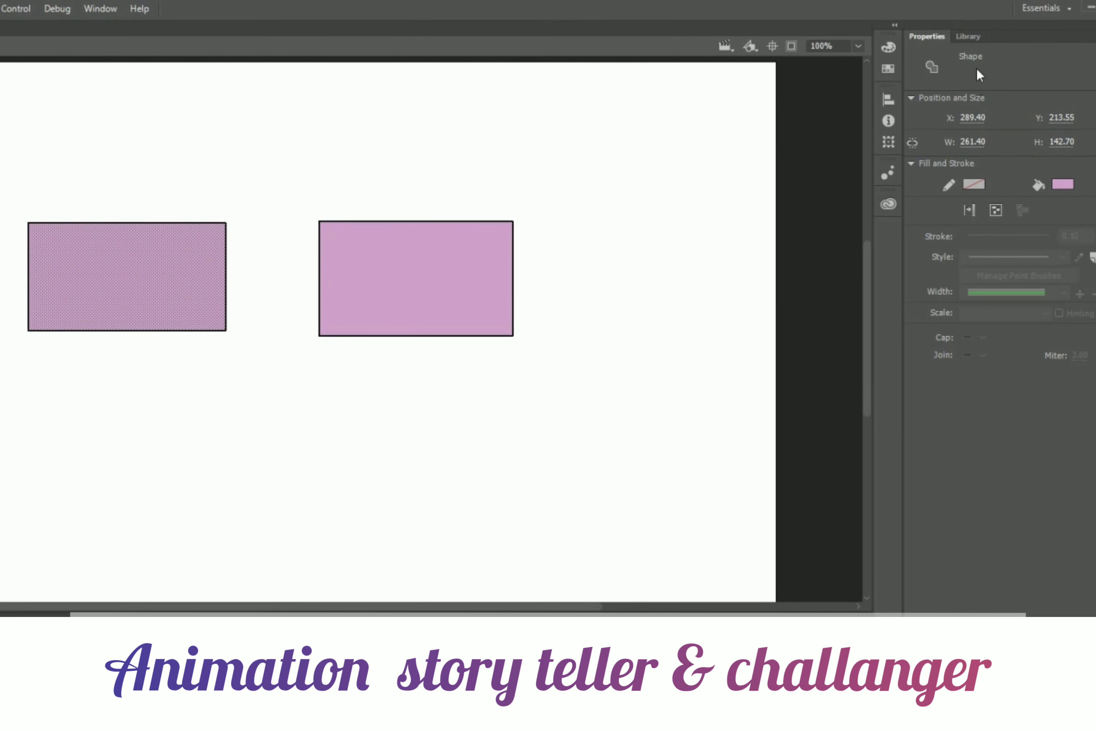
{"action": "left_click", "coordinate": [1062, 185]}
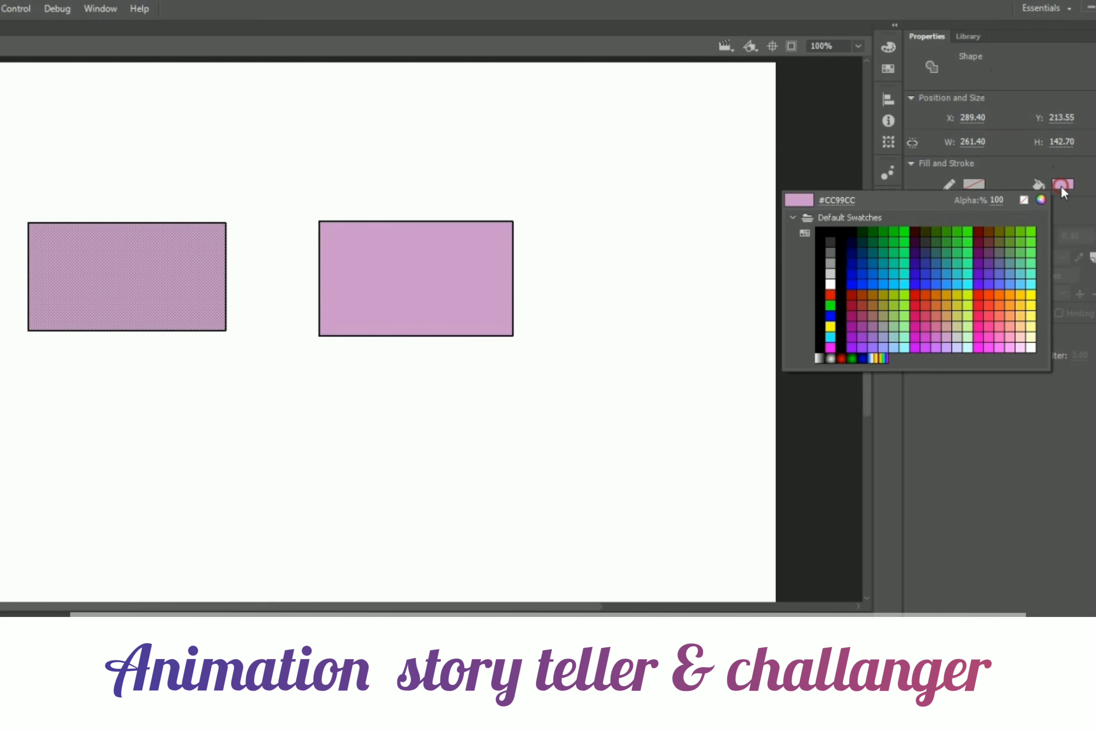